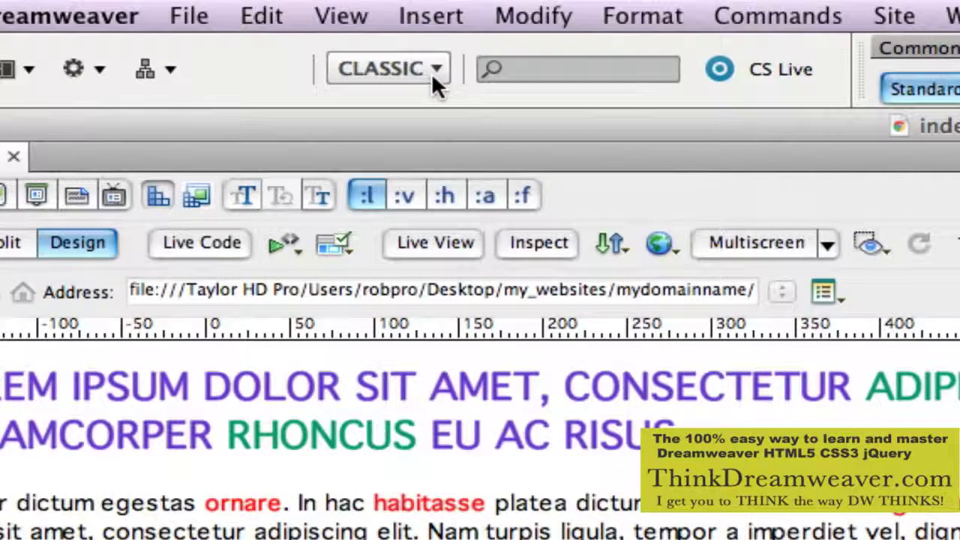
Step: Check the list of workspace layouts for the selected one and keep Classic, returning to the page heading
left_click(432, 70)
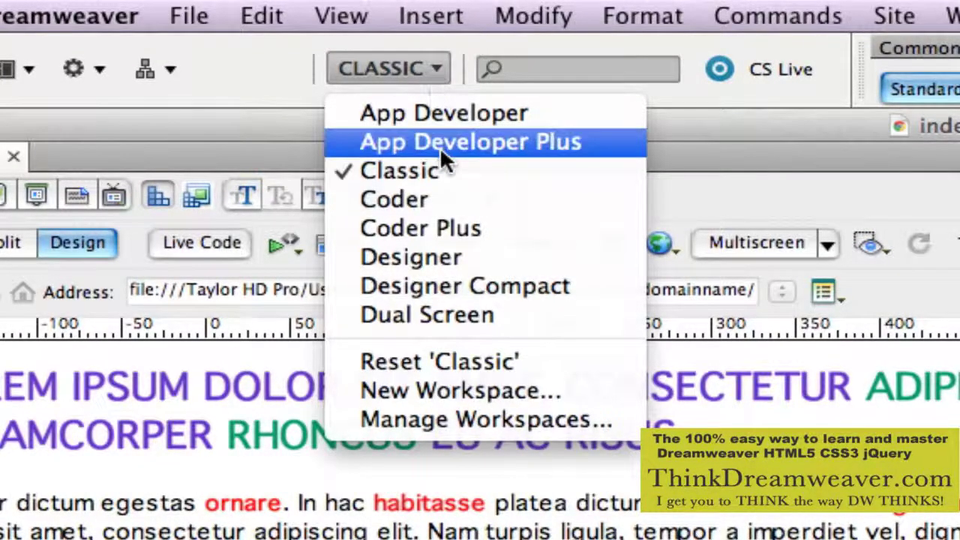
left_click(788, 394)
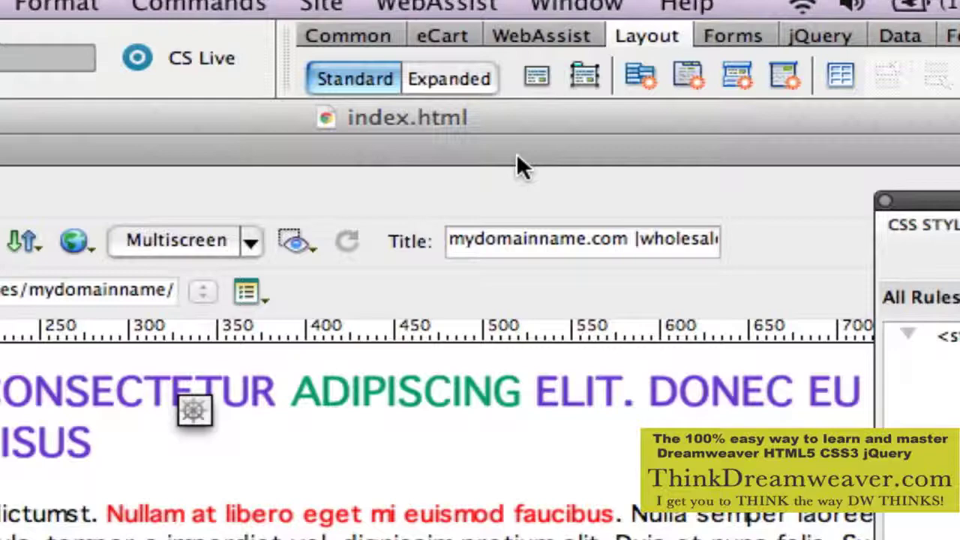
left_click(428, 458)
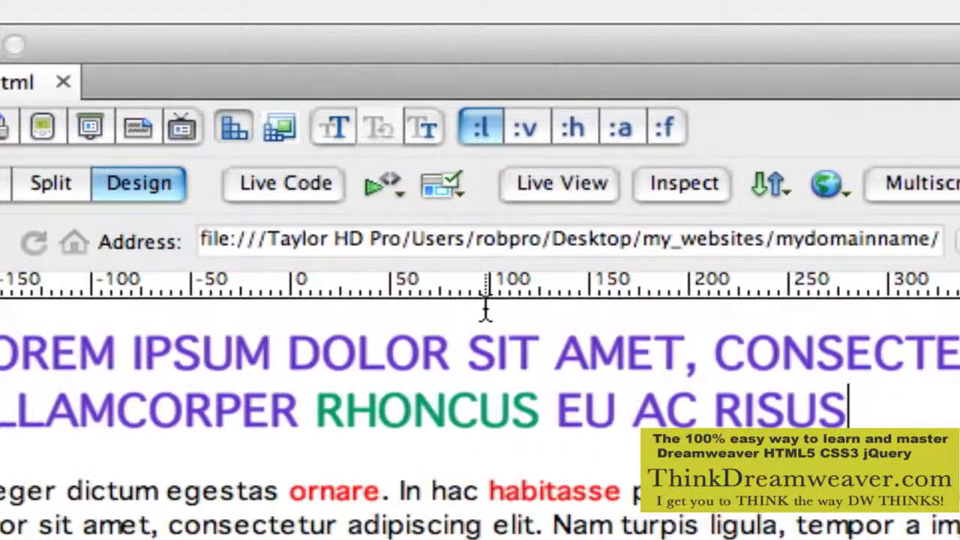
Step: Toggle the display of CSS styles off and on twice to compare the unstyled and styled page
left_click(230, 126)
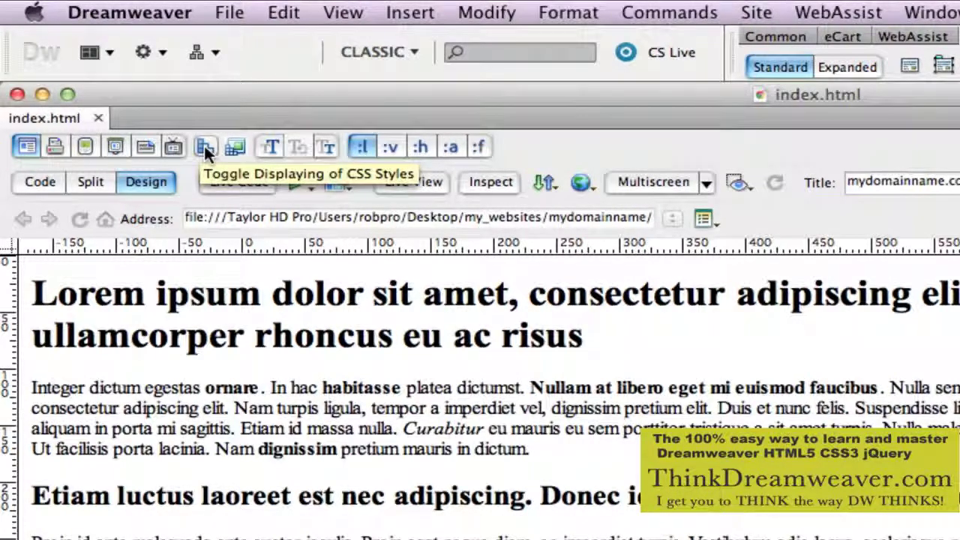
left_click(204, 145)
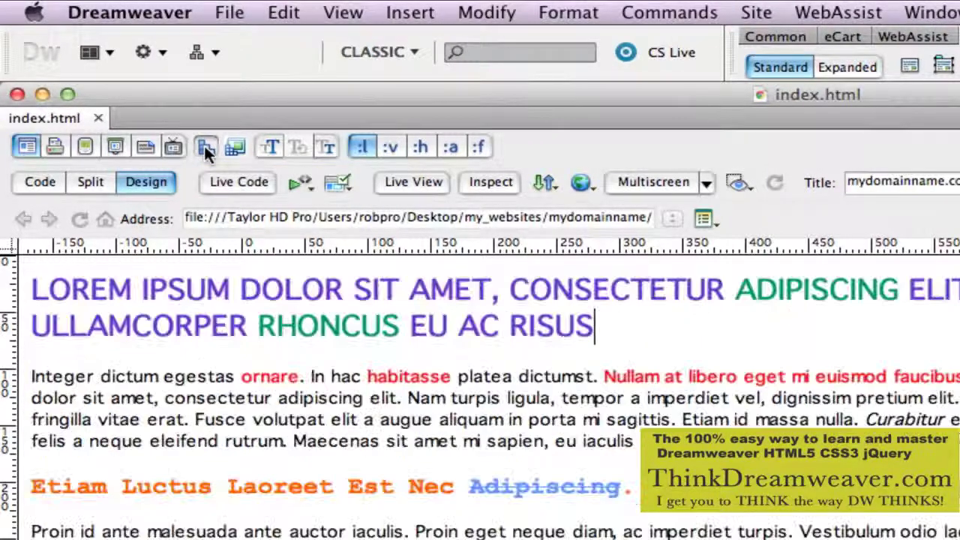
left_click(204, 145)
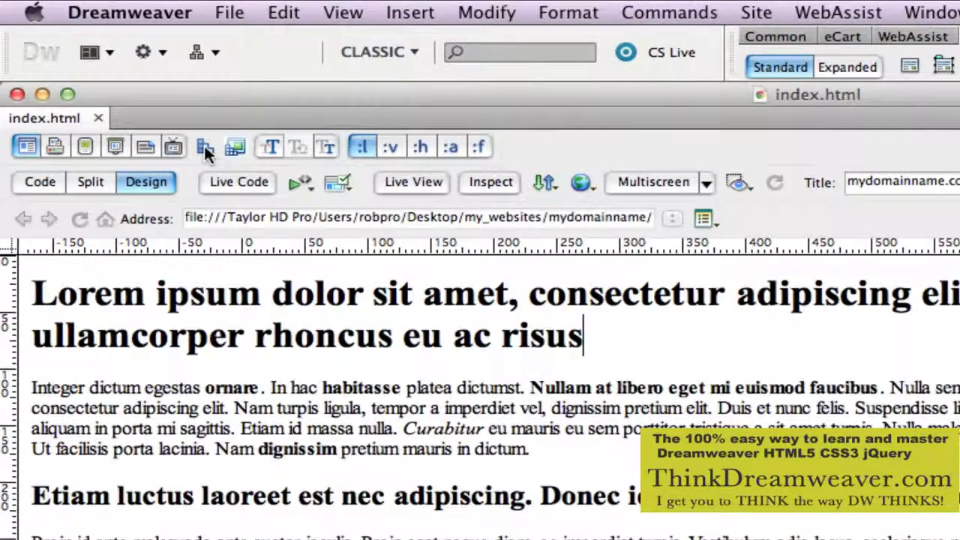
left_click(204, 145)
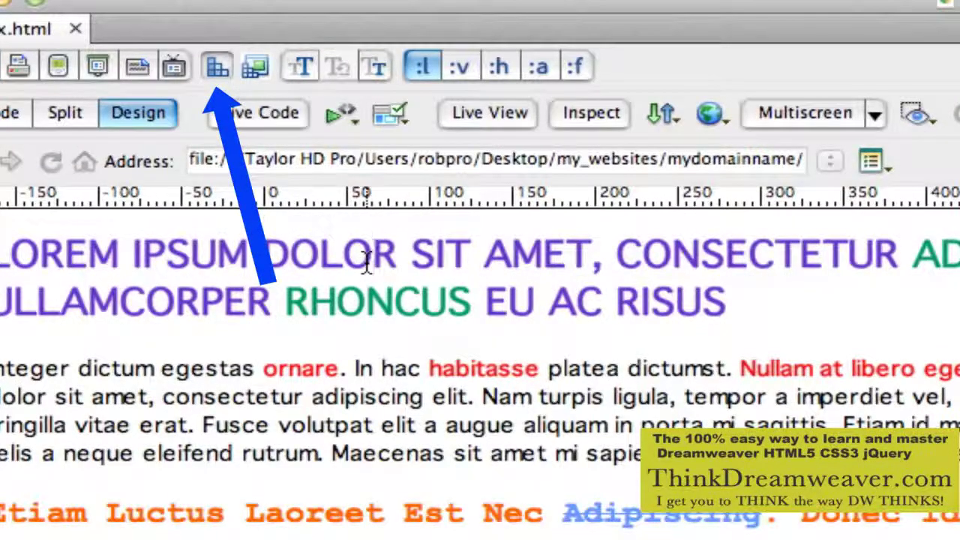
left_click(367, 262)
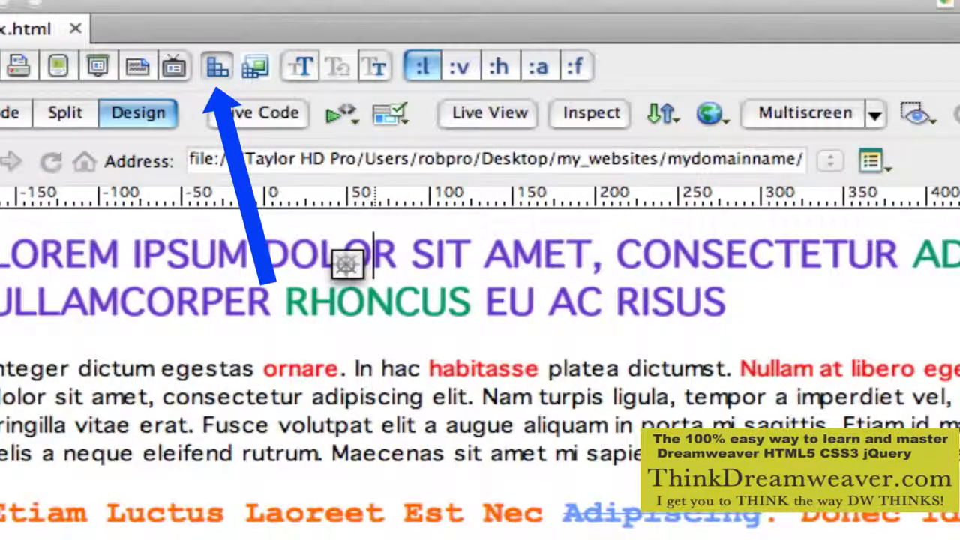
Step: Hide the Style Rendering toolbar and show it again
left_click(97, 17)
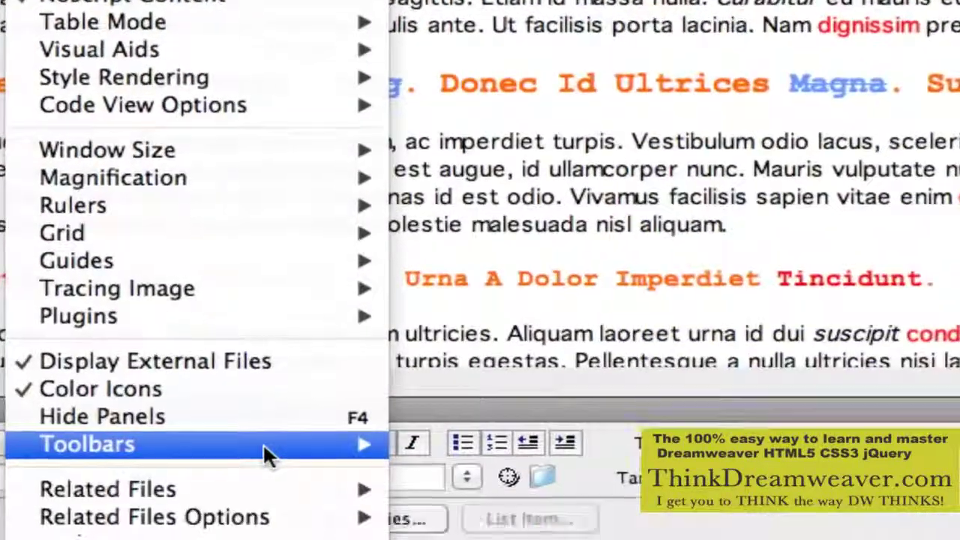
mouse_move(263, 435)
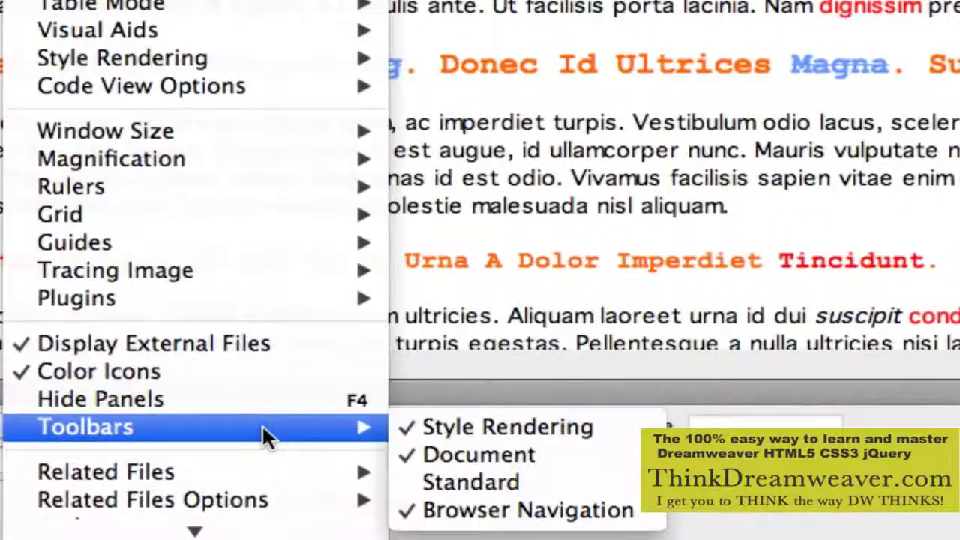
left_click(527, 426)
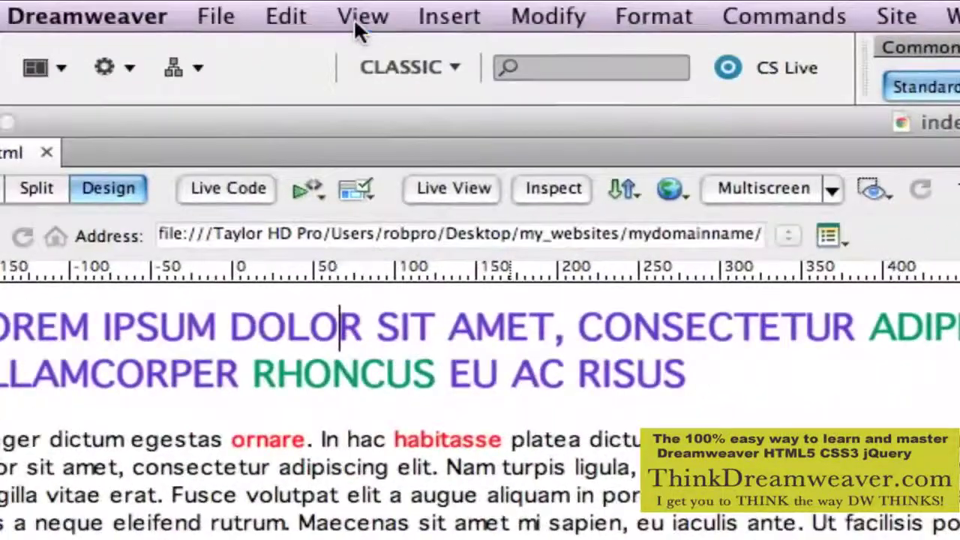
left_click(358, 16)
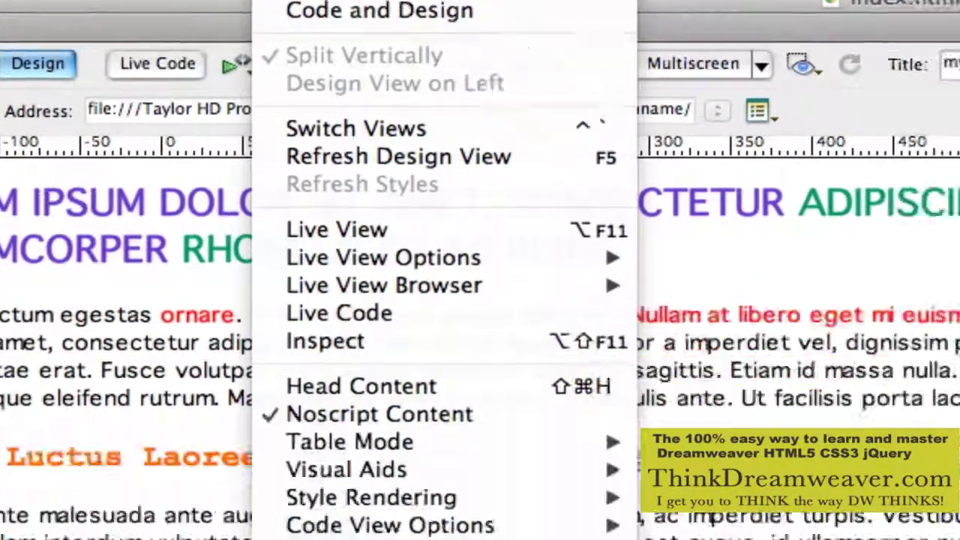
mouse_move(251, 432)
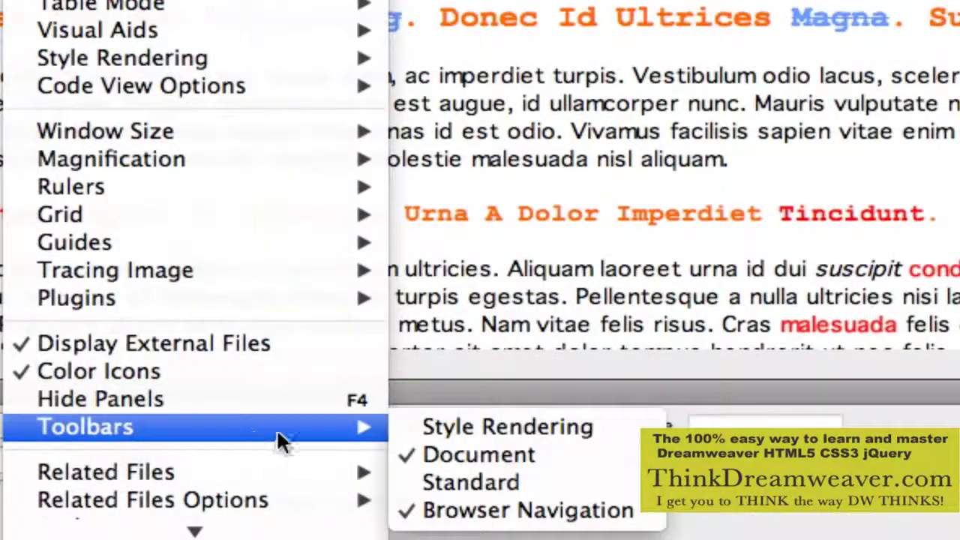
left_click(449, 426)
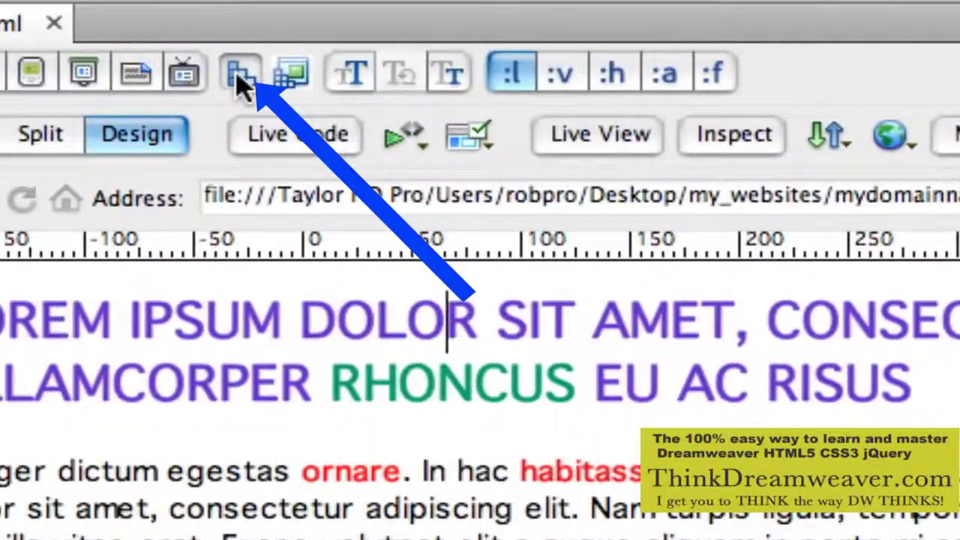
Step: Turn the CSS style display off and back on once, and place the cursor in the page text
left_click(240, 75)
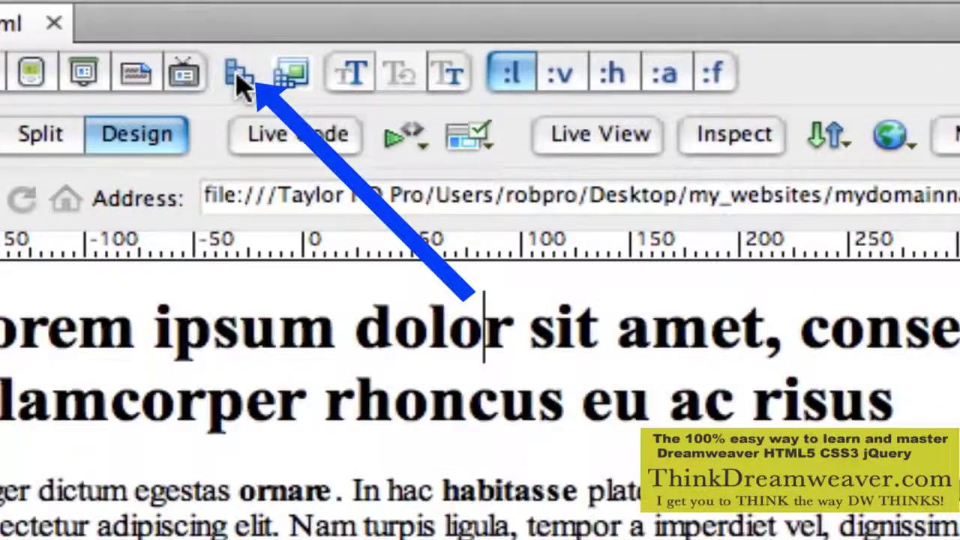
left_click(240, 75)
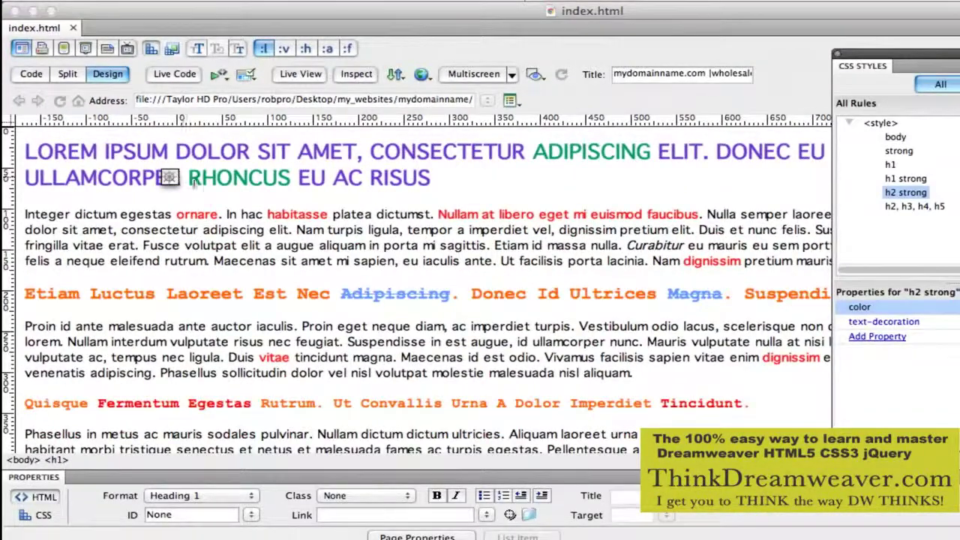
left_click(234, 201)
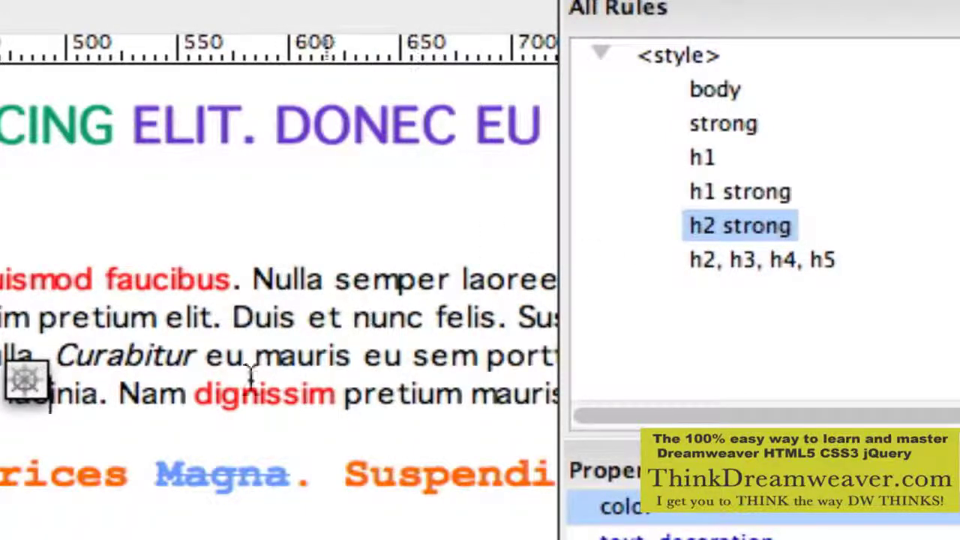
left_click(215, 395)
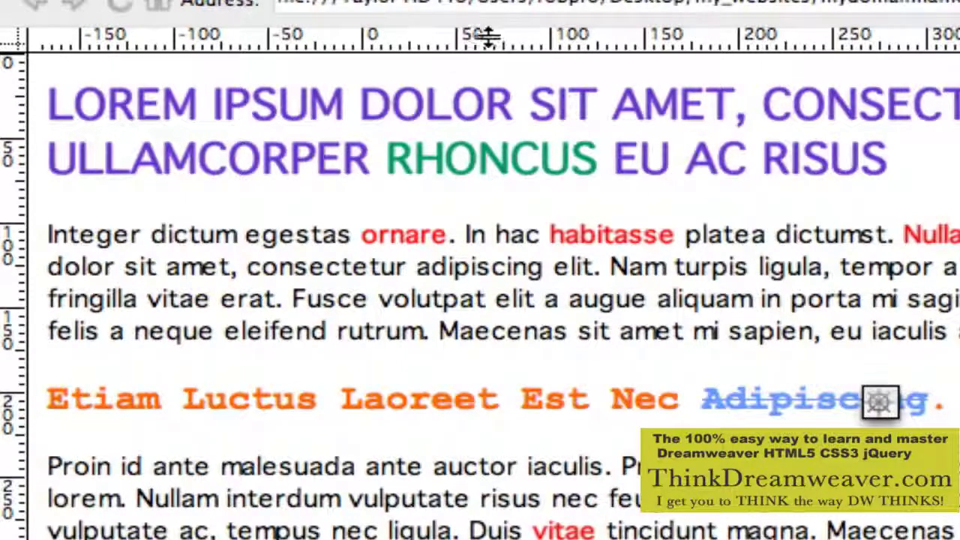
Step: Hide and show the rulers around the design view twice
mouse_move(488, 30)
left_mouse_down()
mouse_move(480, 88)
mouse_move(497, 26)
left_mouse_up()
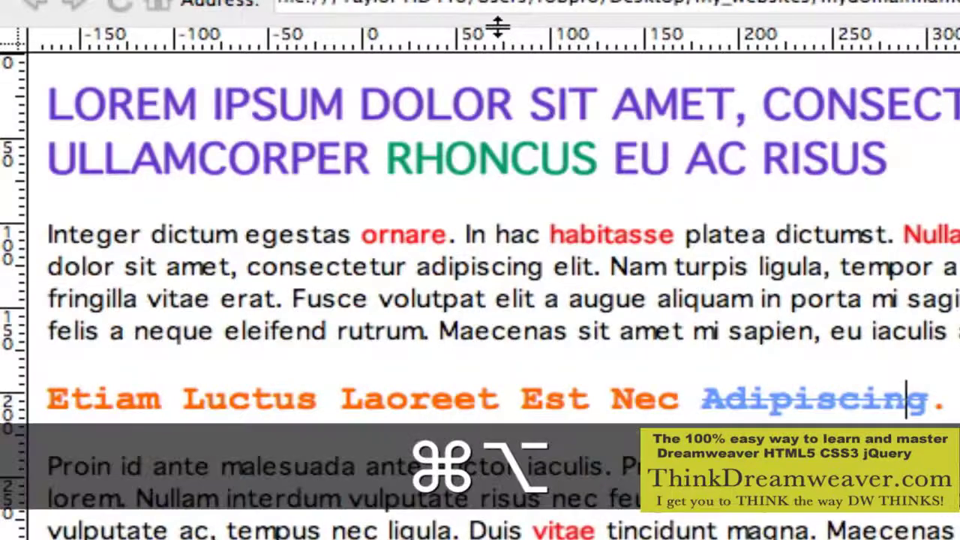
key("super+alt+r")
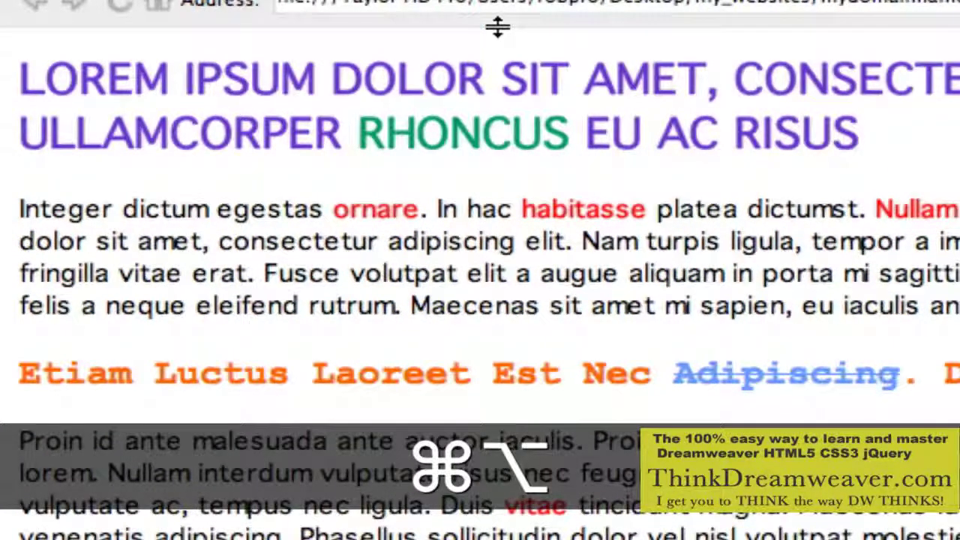
key("super+alt+r")
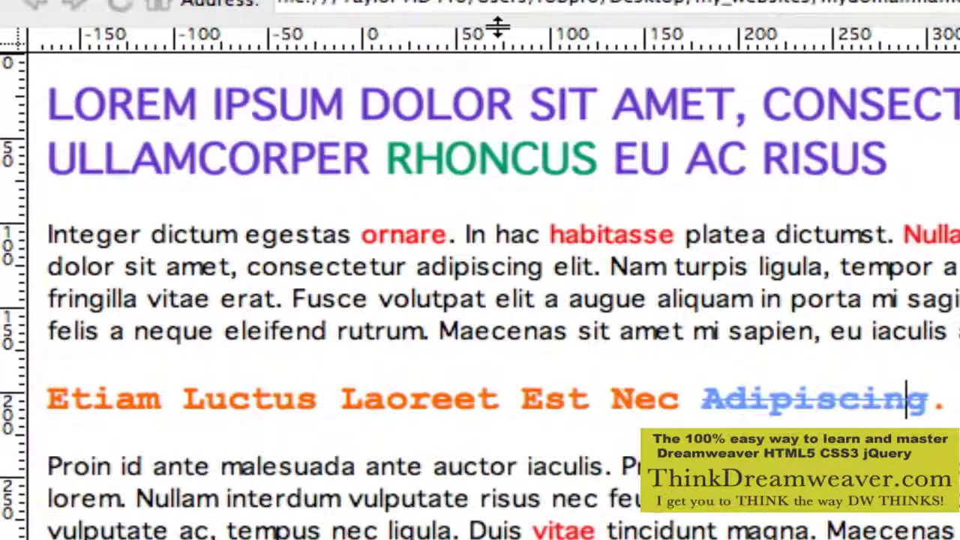
key("super+alt+r")
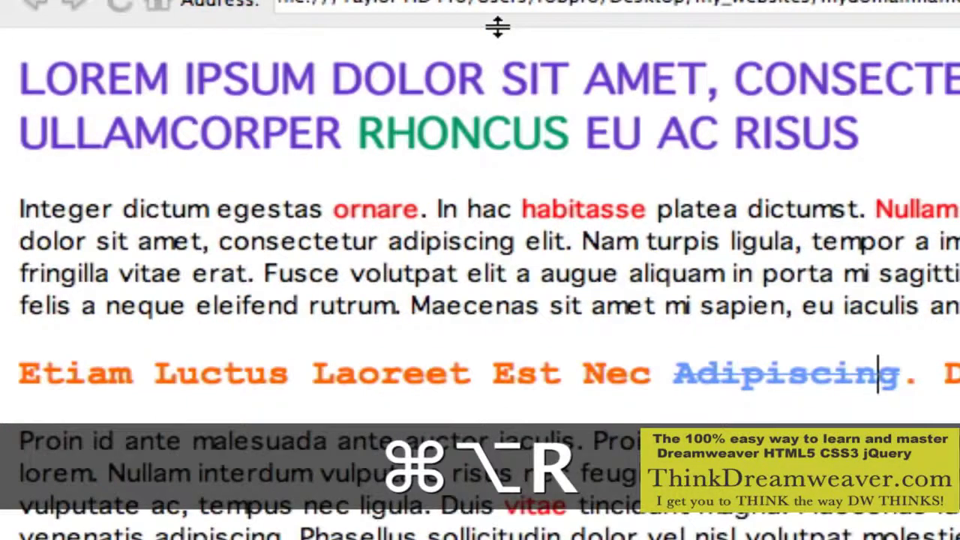
key("super+alt+r")
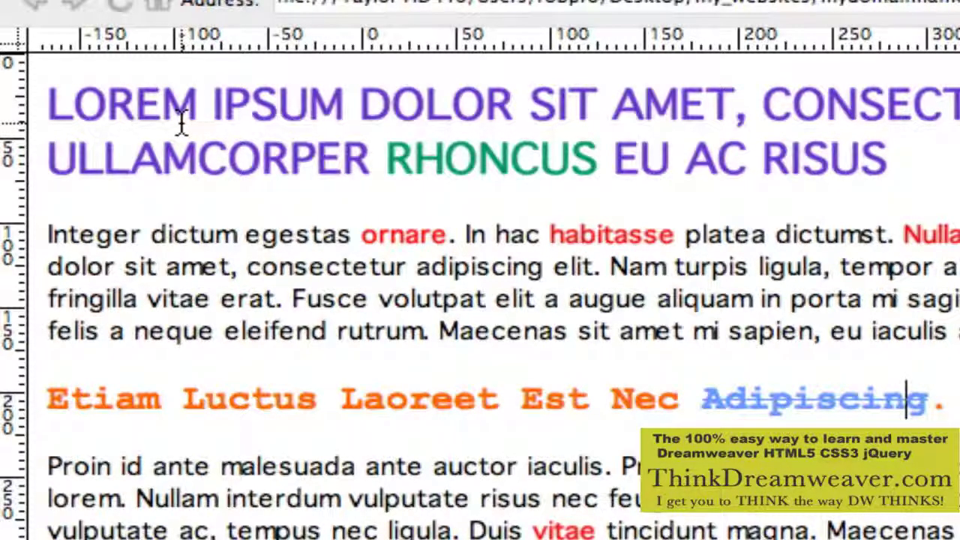
Step: Save the page and create a new compound CSS rule with the selector name *, defined in this document only
key("super+s")
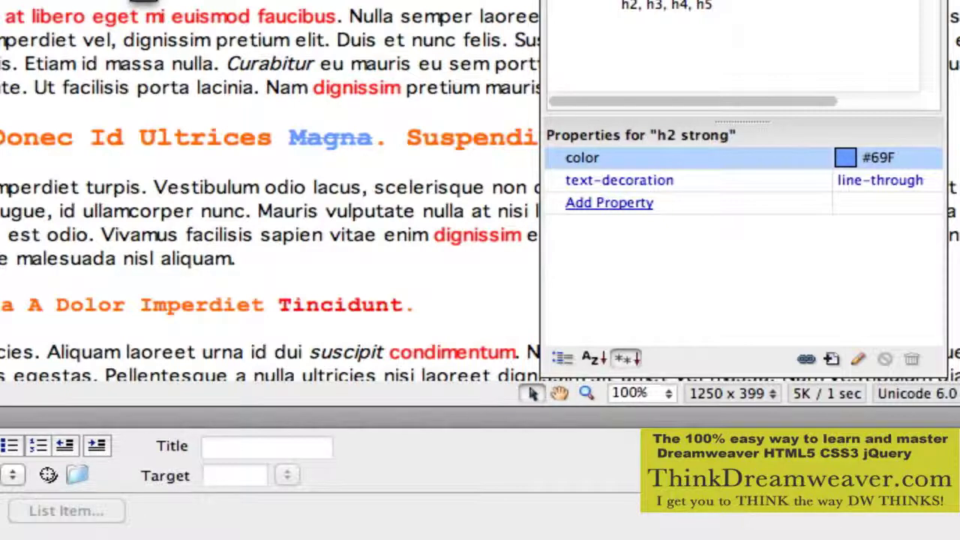
left_click(186, 18)
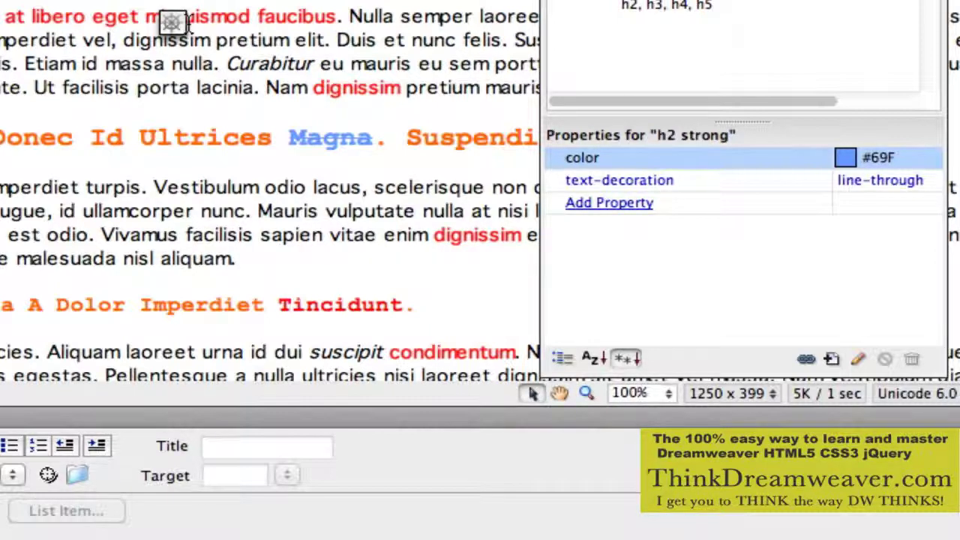
left_click(831, 358)
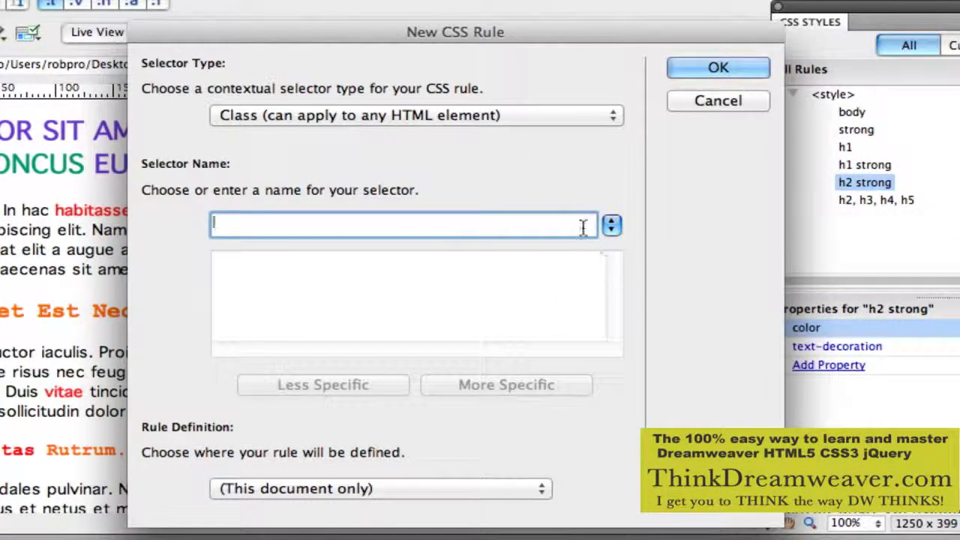
left_click(550, 120)
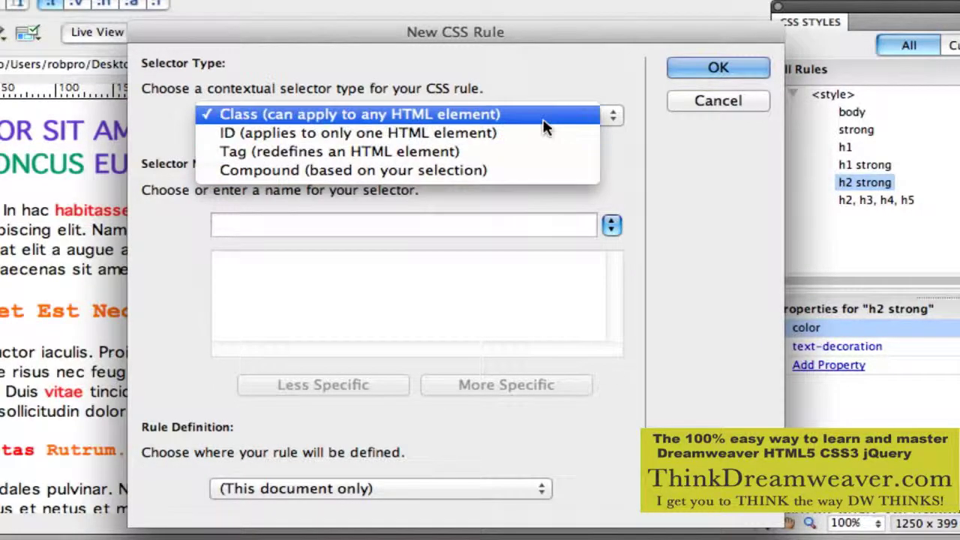
left_click(541, 171)
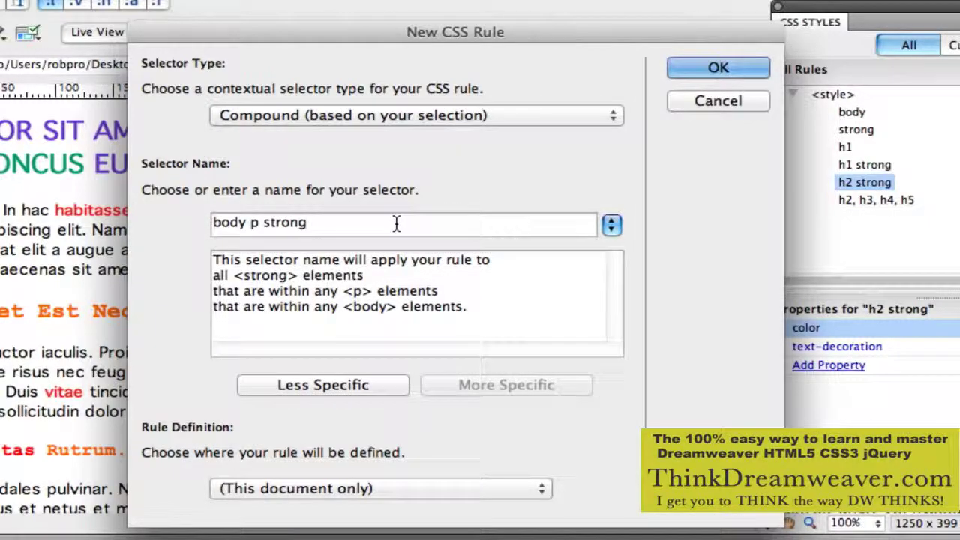
left_click_drag(397, 222, 159, 224)
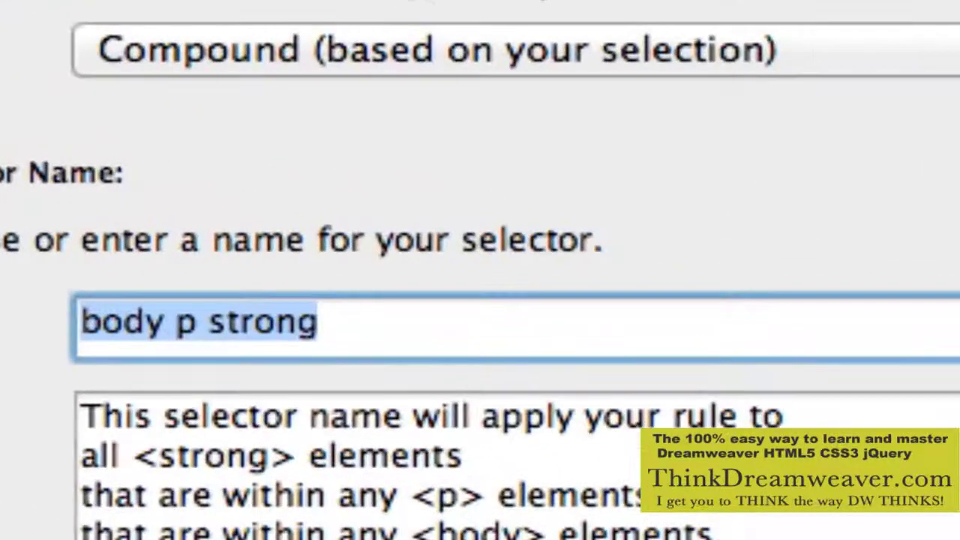
key("BackSpace")
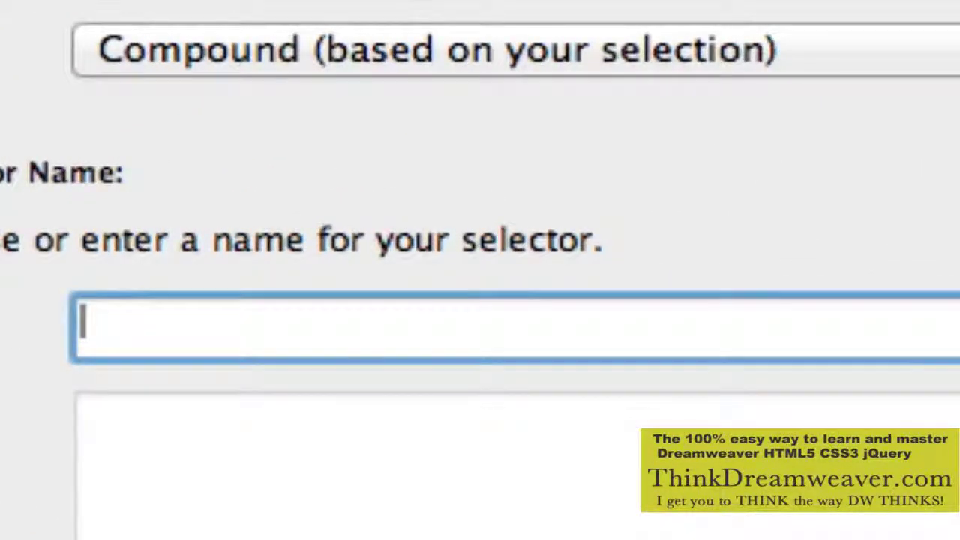
key("shift")
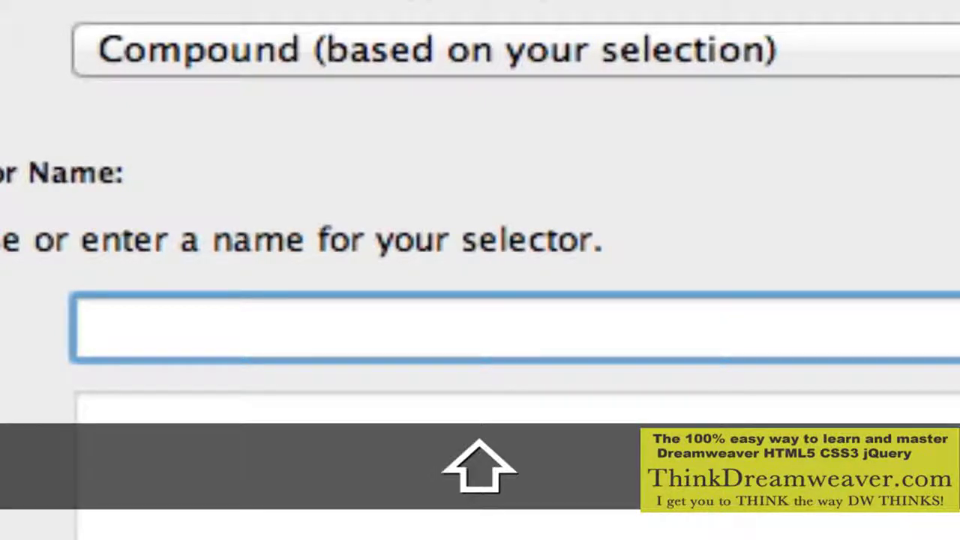
type("*")
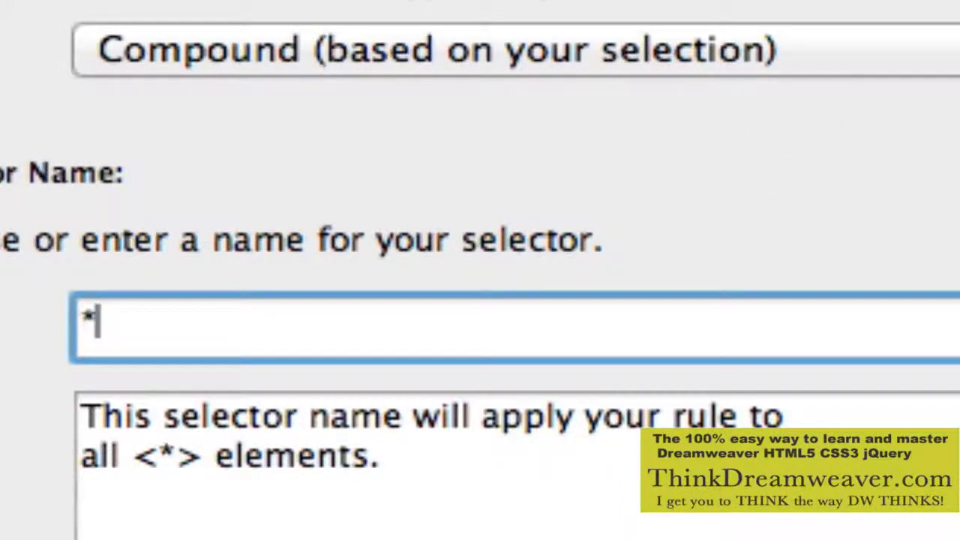
key("Return")
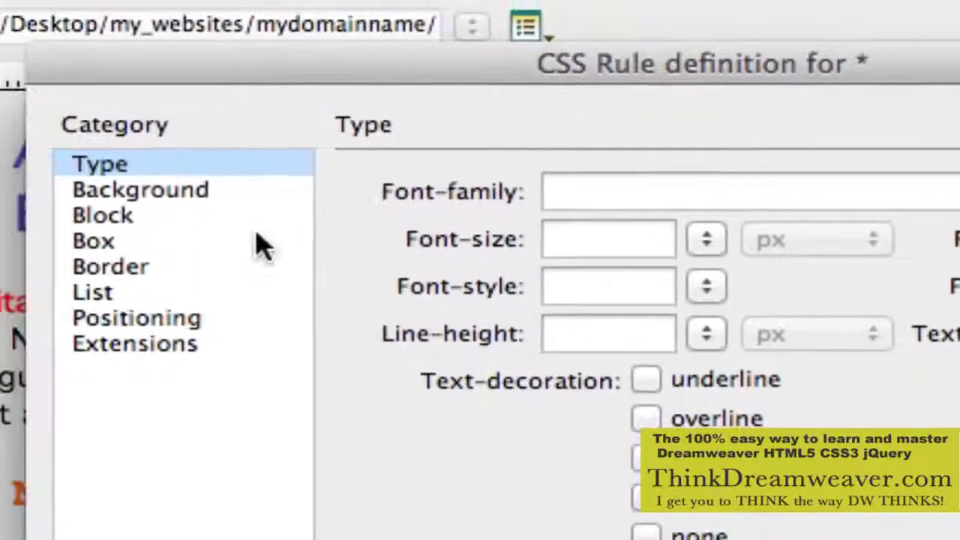
Step: In the * rule's Box settings, set padding and margin to 0 px on all sides and confirm the rule
left_click(105, 242)
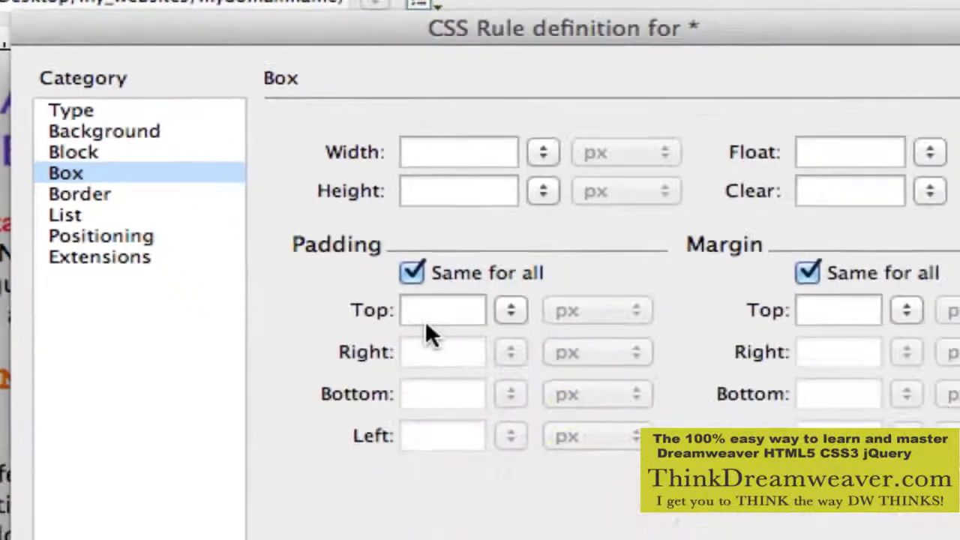
left_click(536, 412)
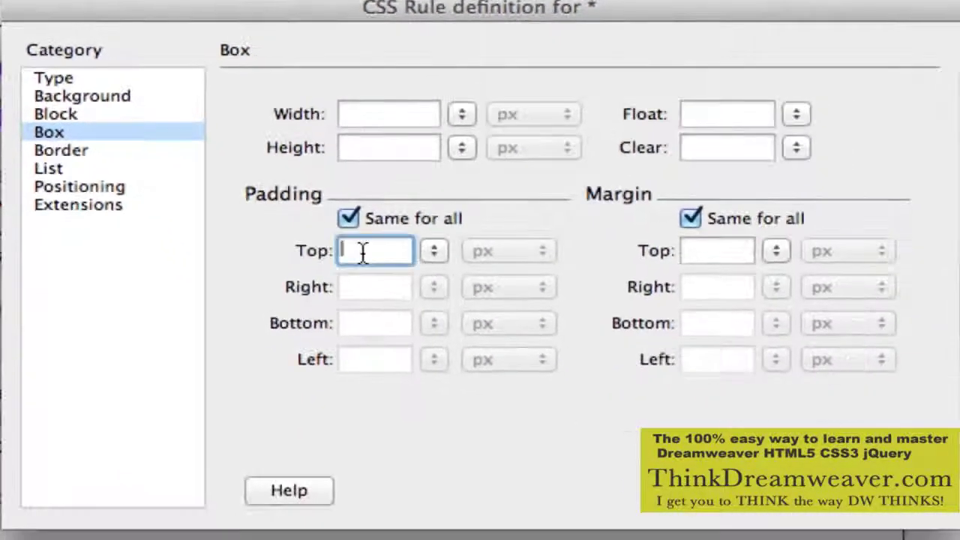
type("0")
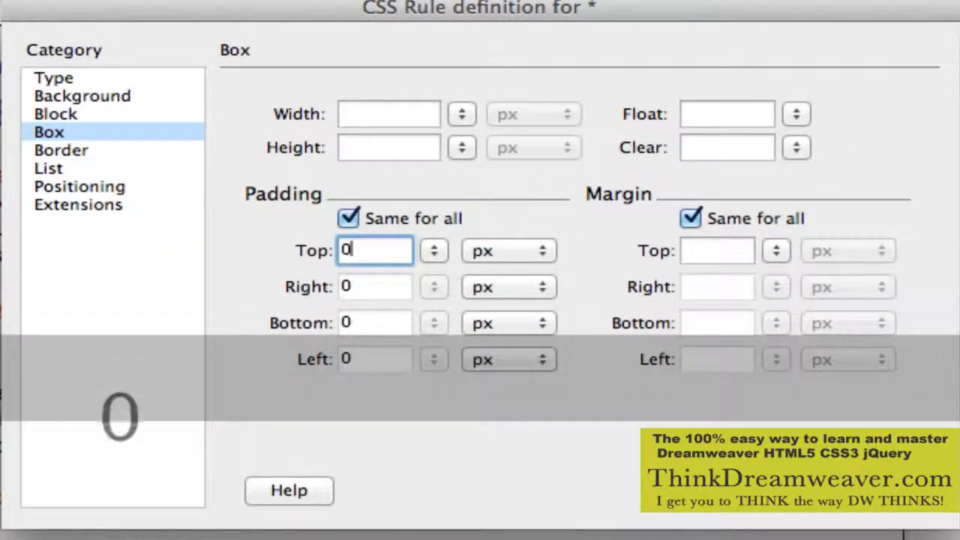
key("Tab")
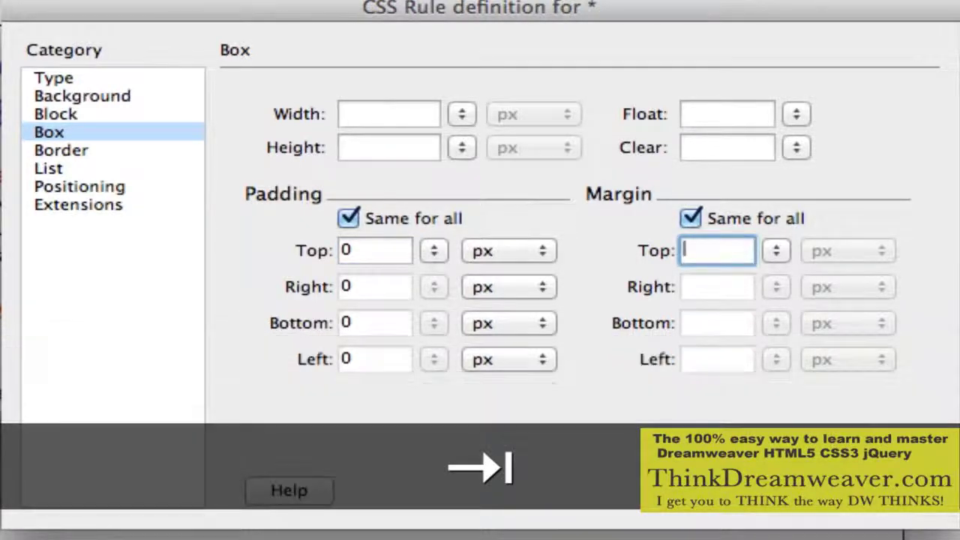
type("0")
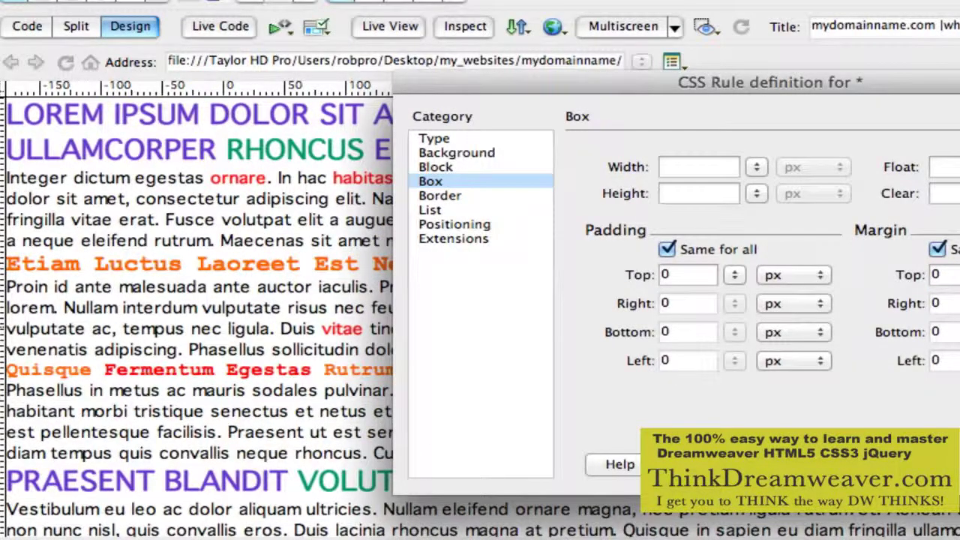
key("Return")
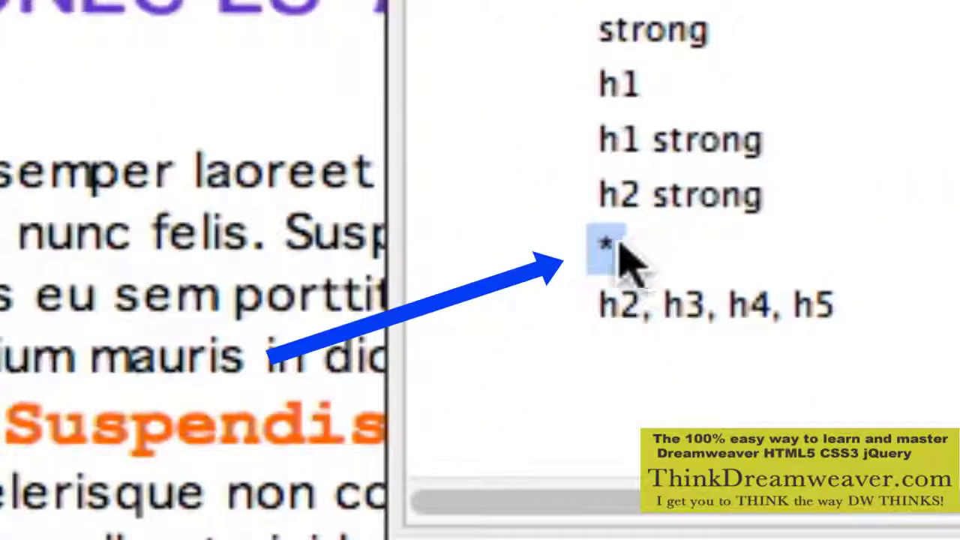
Step: Recheck the * rule's Box settings, move the rule above body in the style list and save the page
double_click(616, 245)
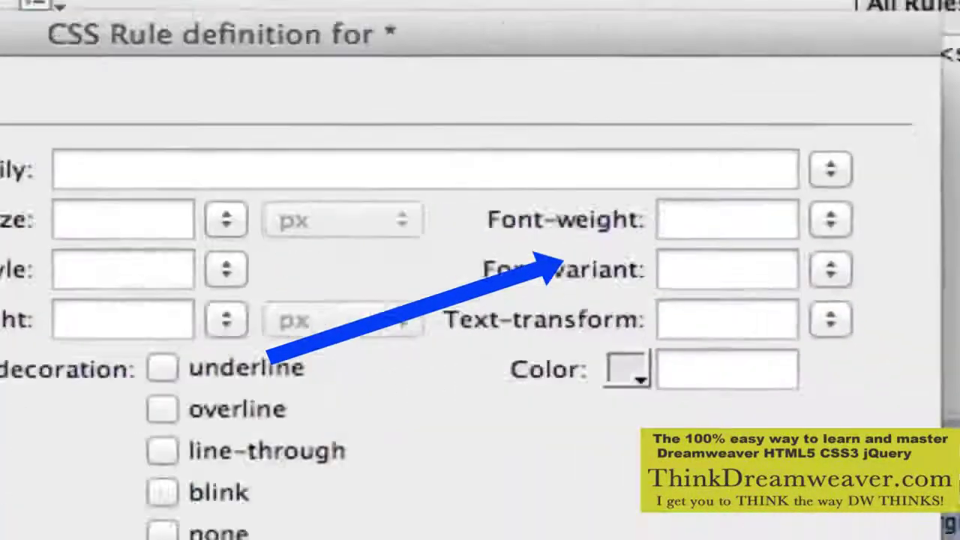
left_click(642, 253)
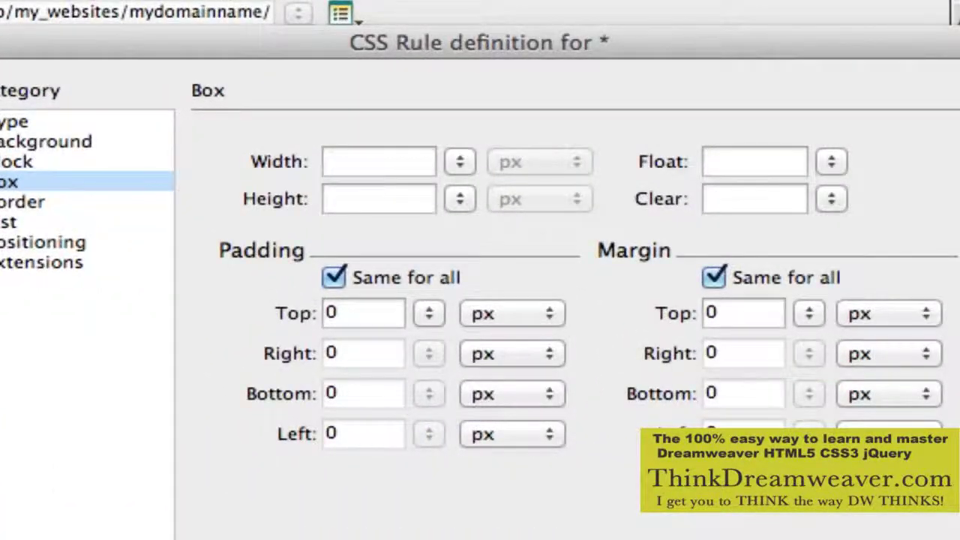
key("Return")
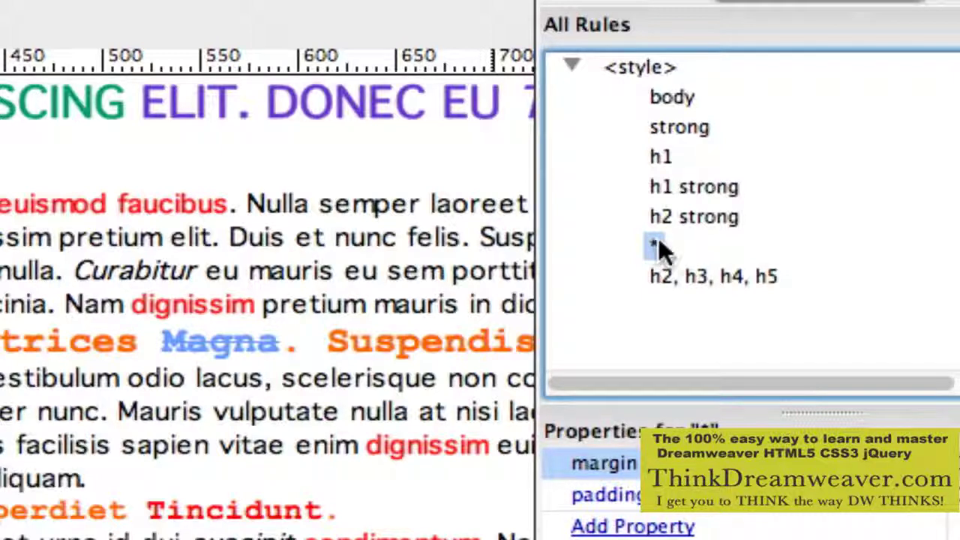
left_click_drag(658, 238, 660, 85)
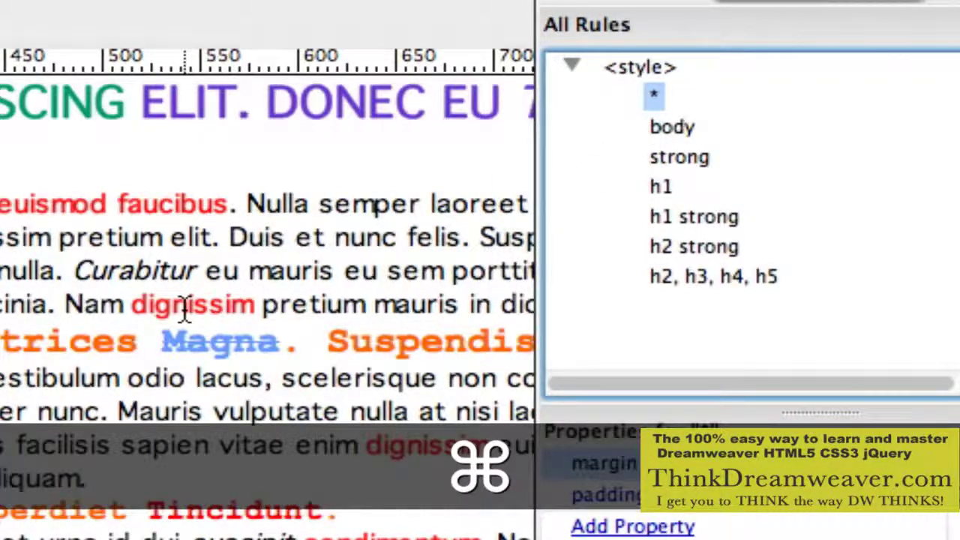
key("super+s")
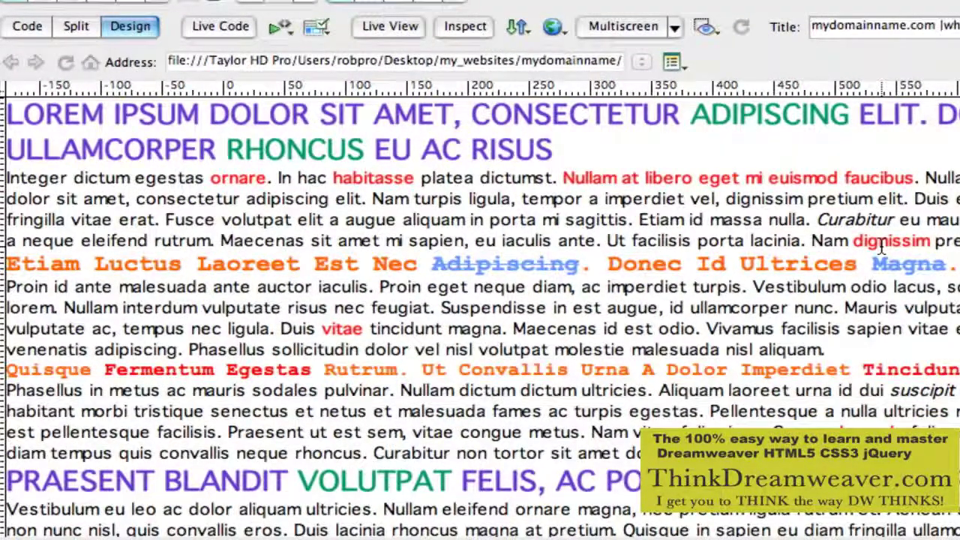
Step: Split the first paragraph before "Duis et nunc felis" and save the page
left_click(914, 199)
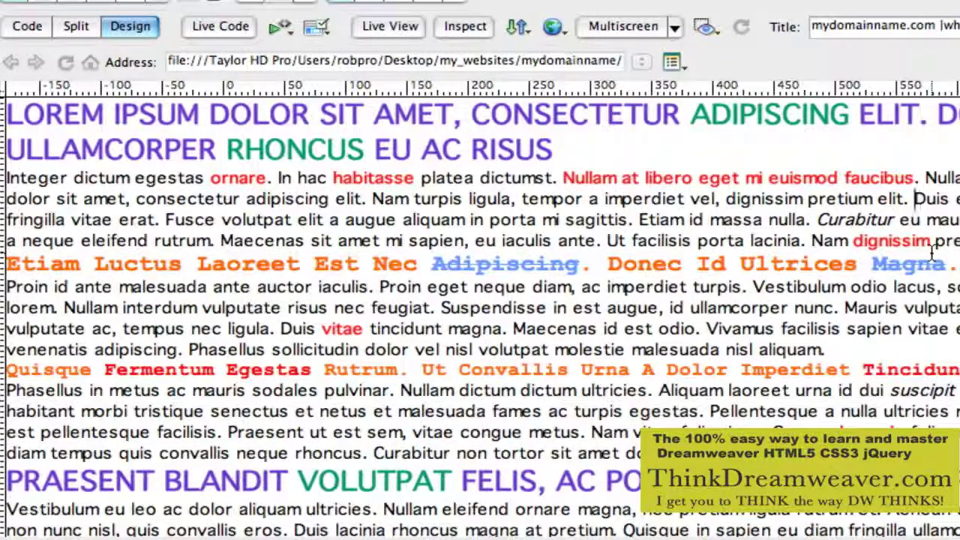
key("Return")
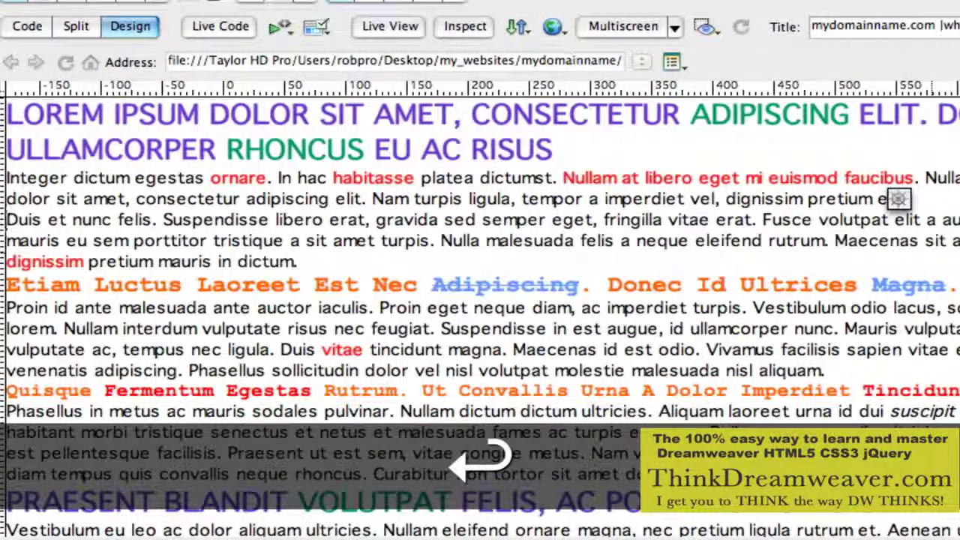
key("super+s")
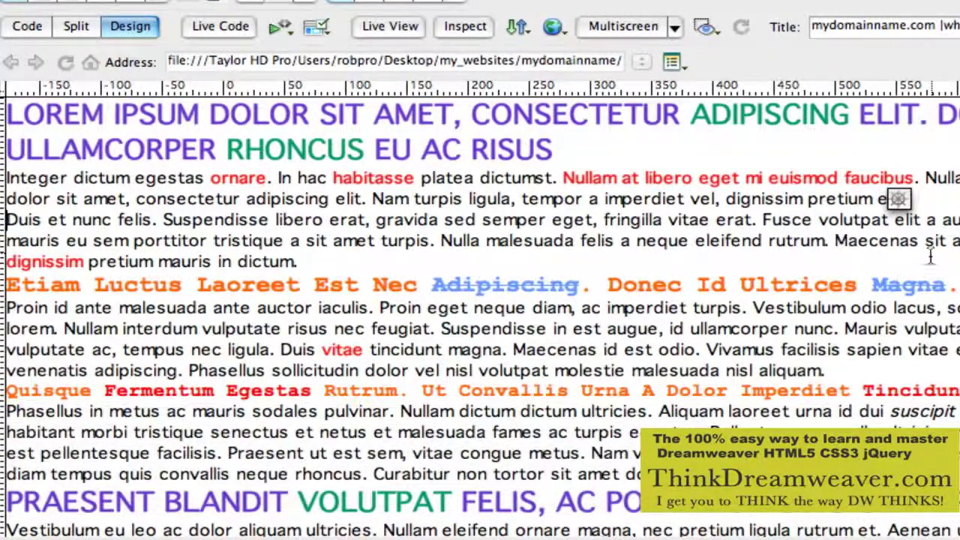
Step: Select the <p> tag of the split-off paragraph and start a new CSS rule with selector type Tag for p
left_click(733, 240)
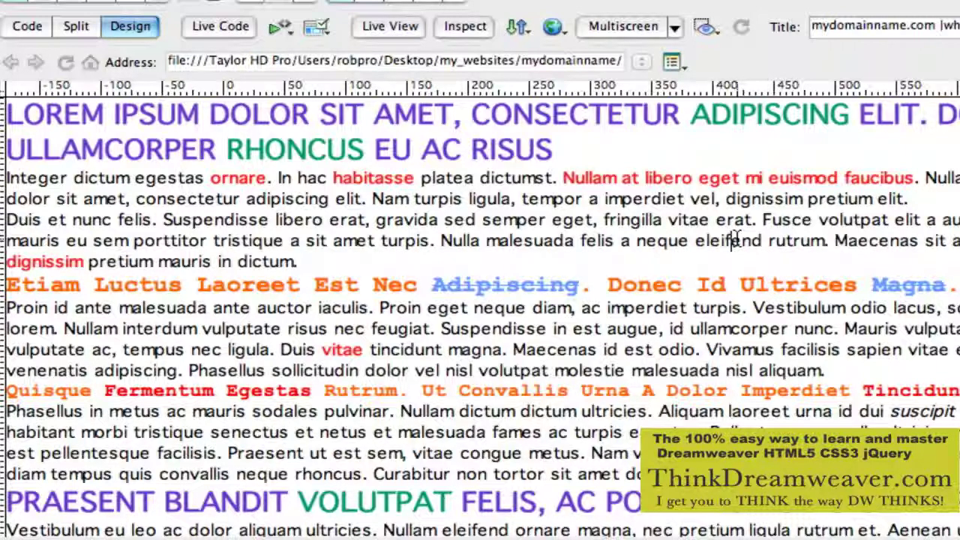
key("super+v")
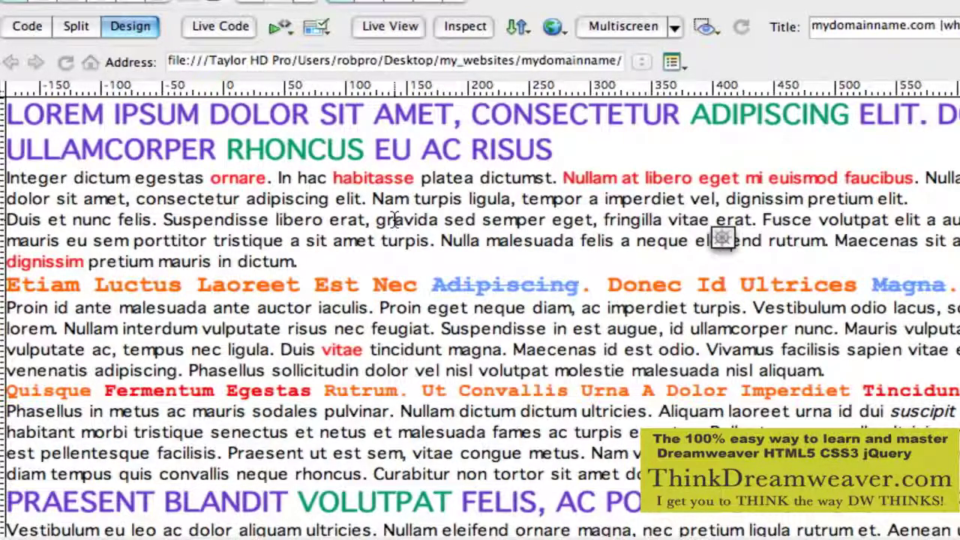
key("Delete")
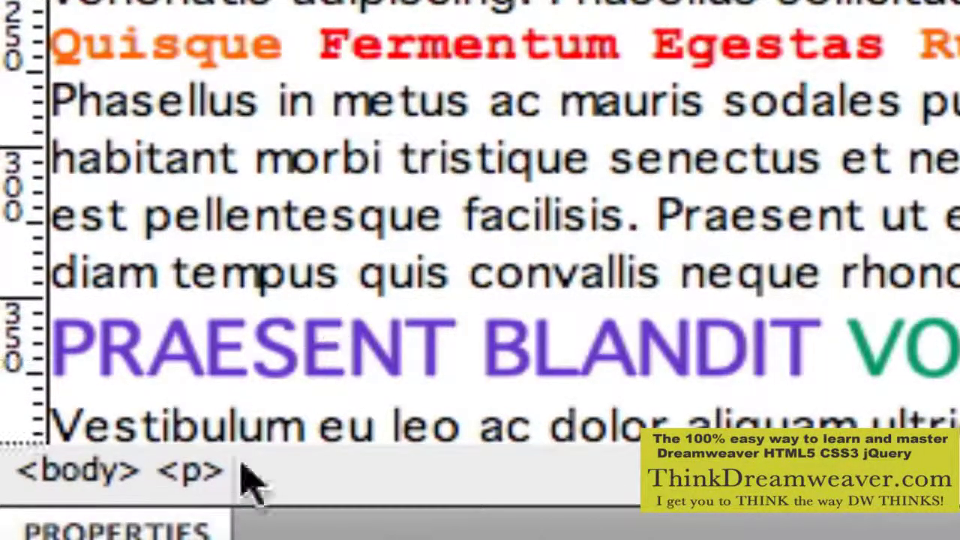
left_click(204, 474)
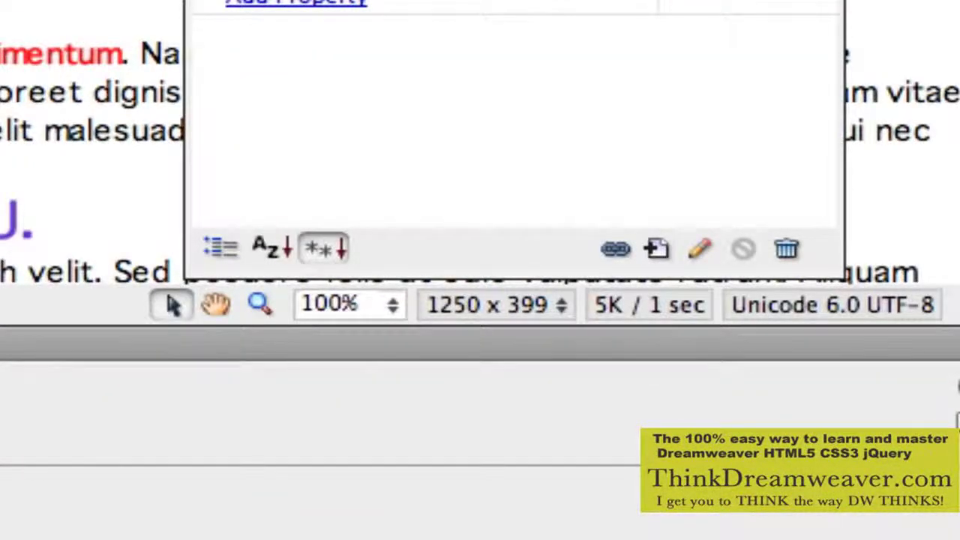
left_click(657, 250)
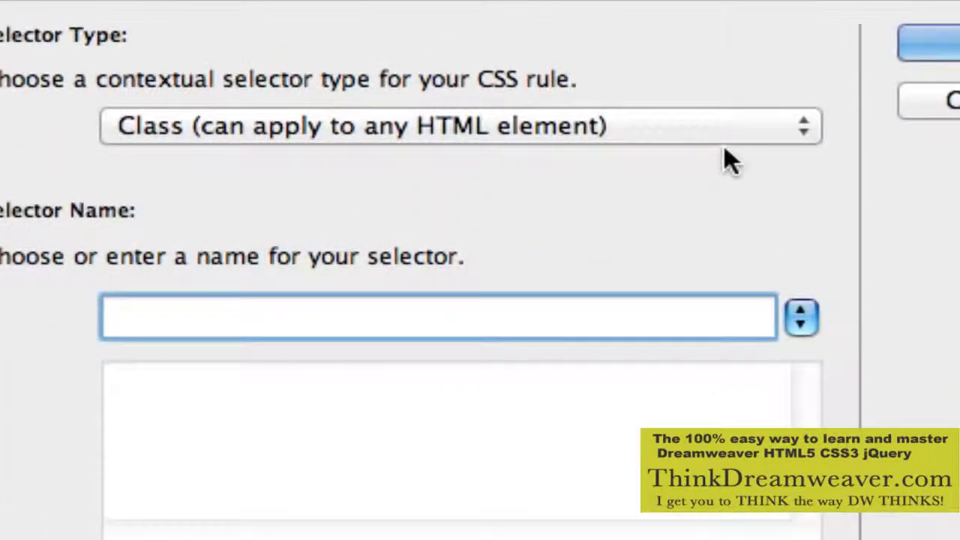
left_click(715, 126)
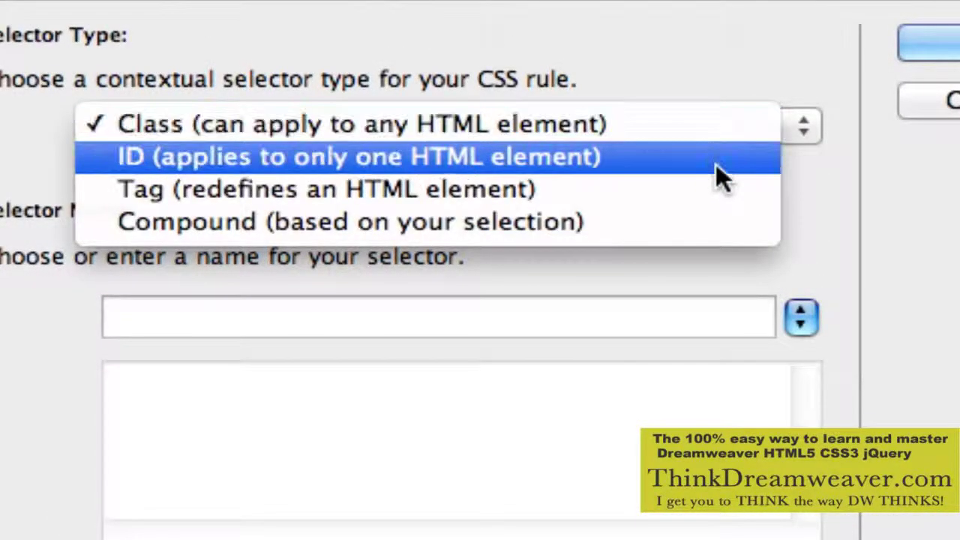
left_click(716, 182)
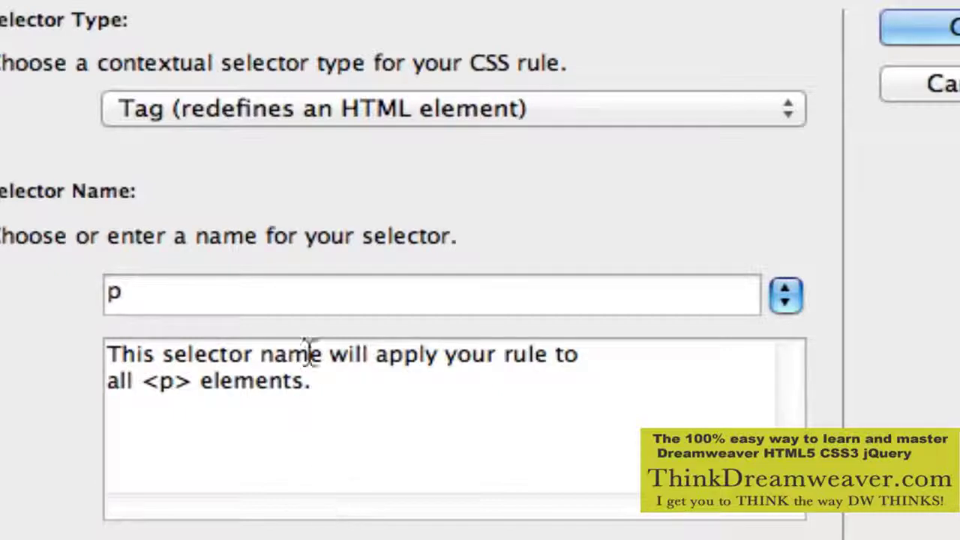
Step: Try the Compound selector type for the new rule and make its body p selector less specific
left_click(379, 107)
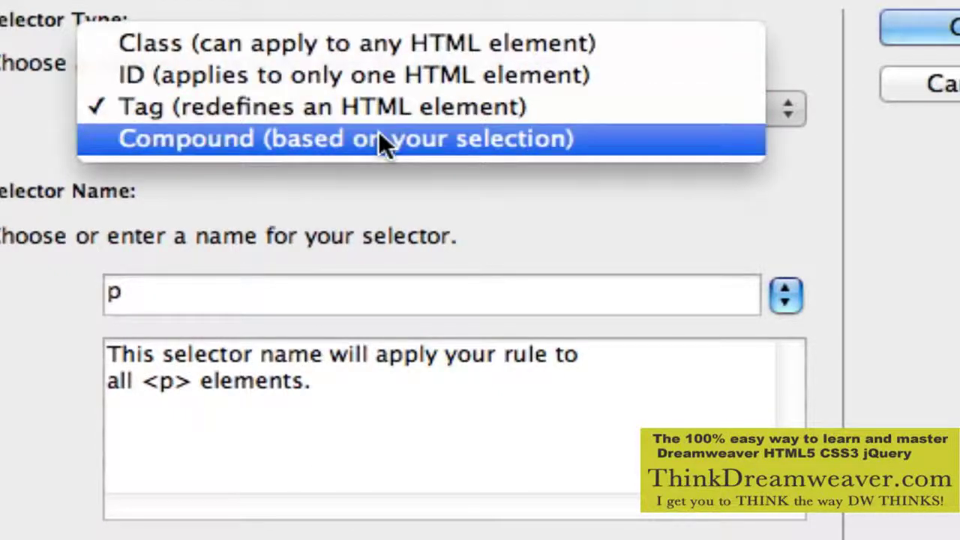
left_click(379, 139)
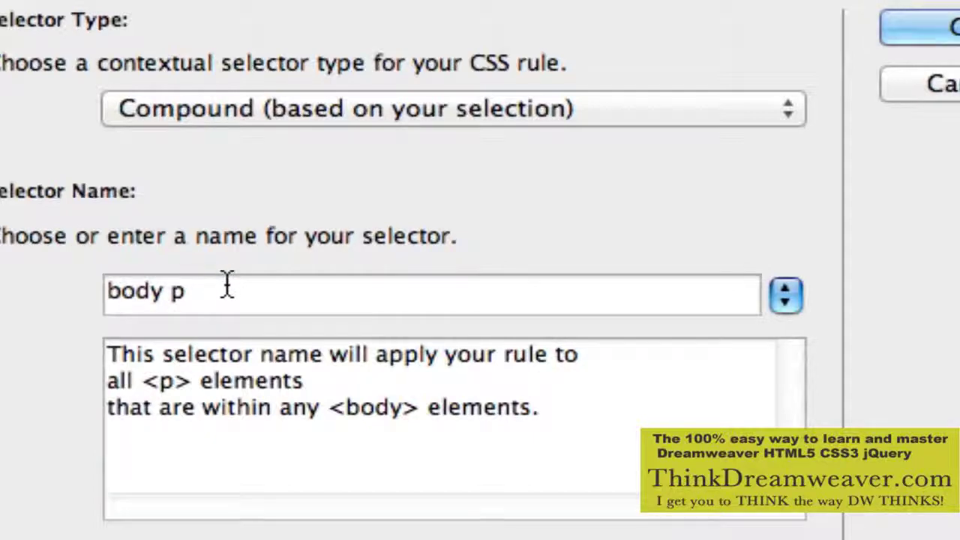
left_click(349, 110)
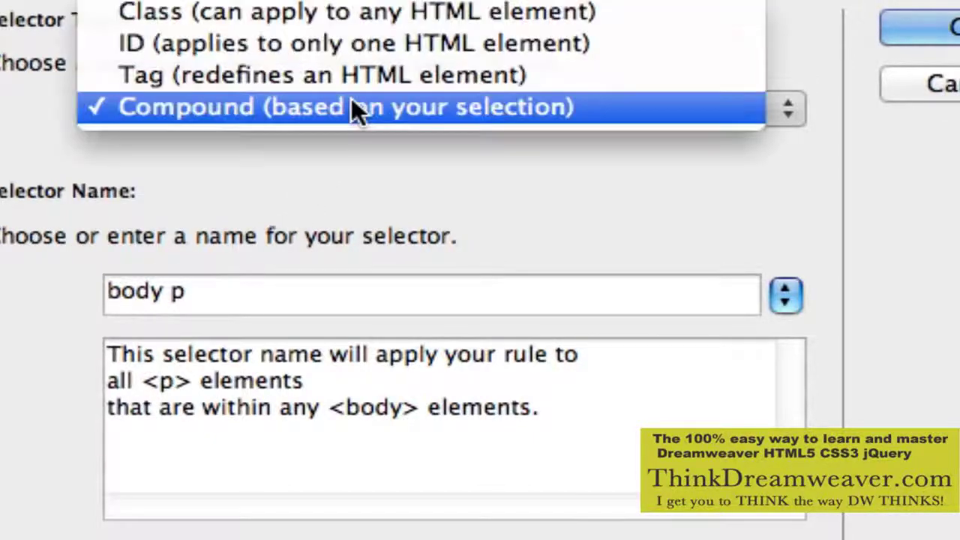
left_click(337, 146)
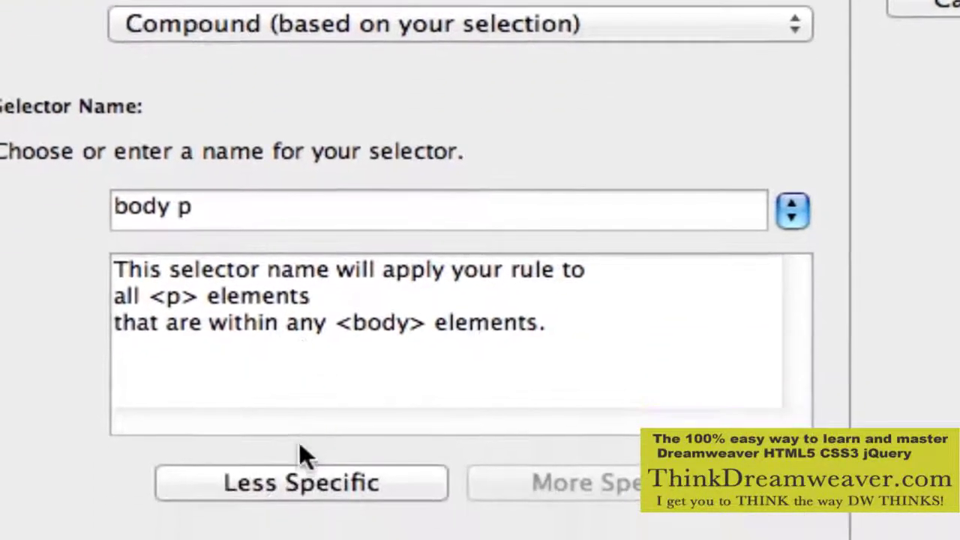
left_click(300, 479)
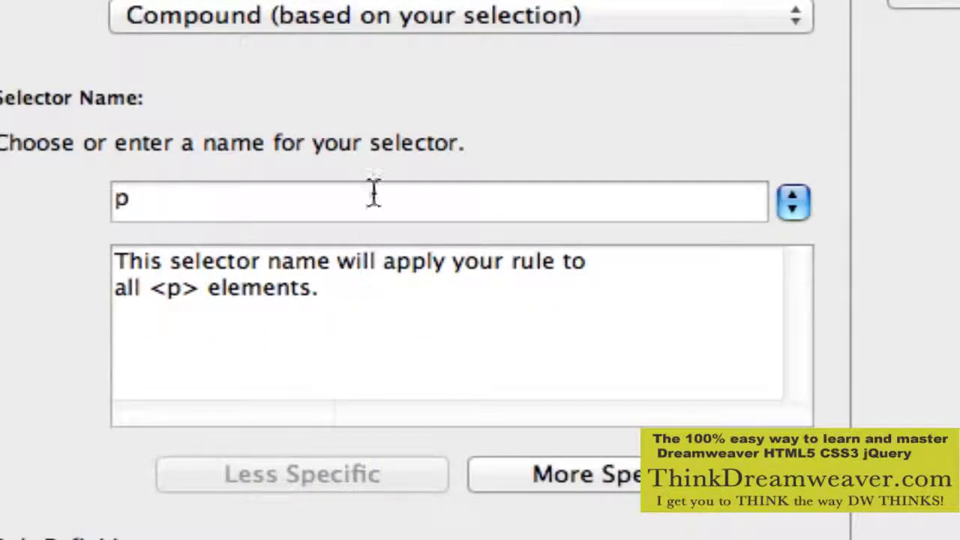
Step: Set the selector type back to Tag, create the rule for p and open its Box settings
left_click(455, 15)
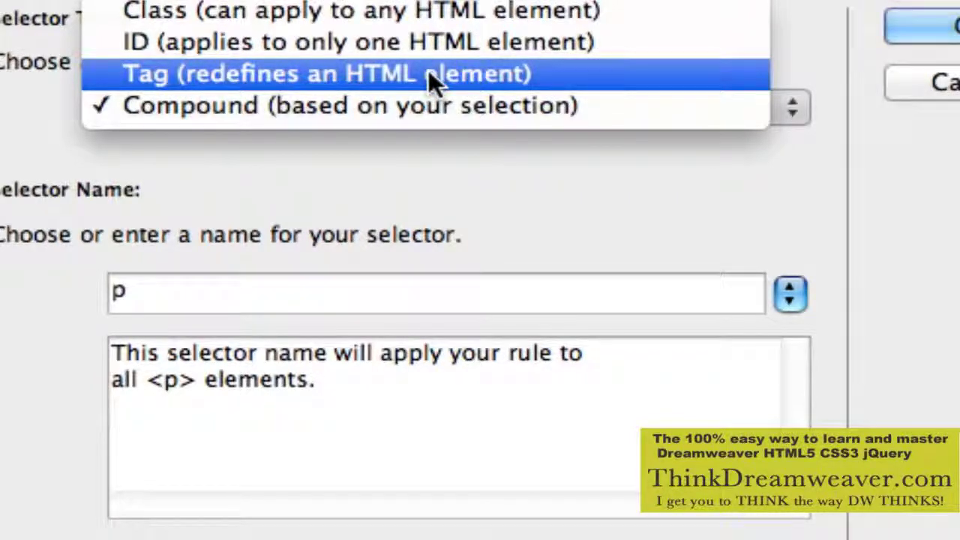
left_click(431, 75)
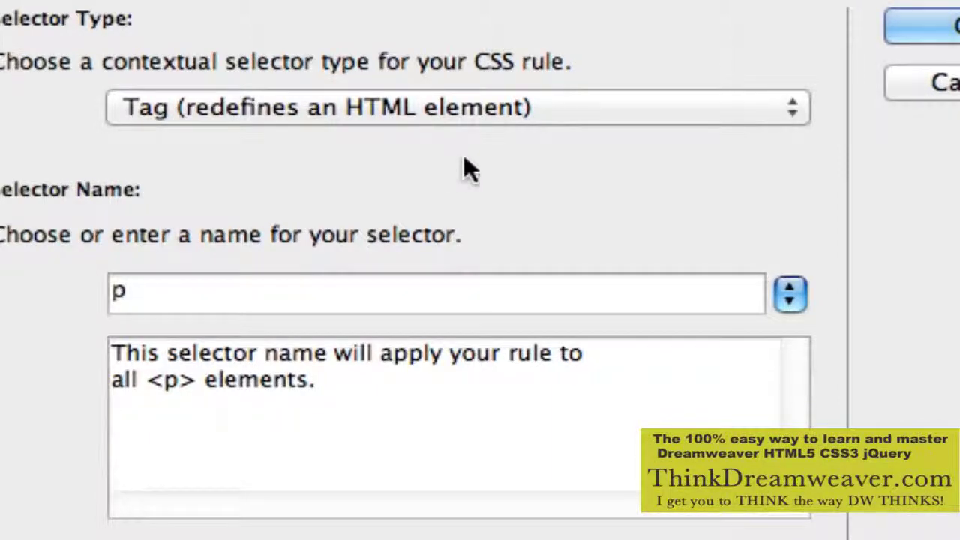
left_click(937, 27)
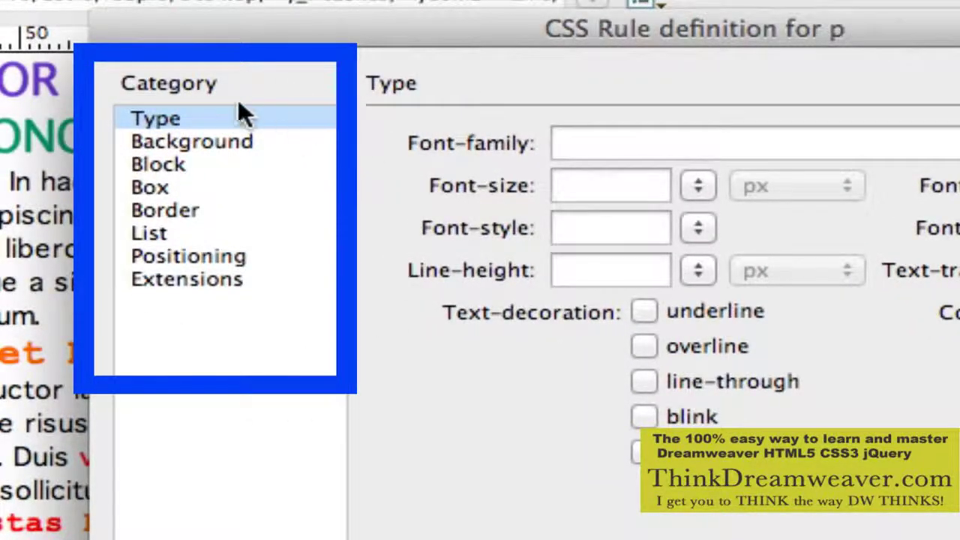
left_click(150, 188)
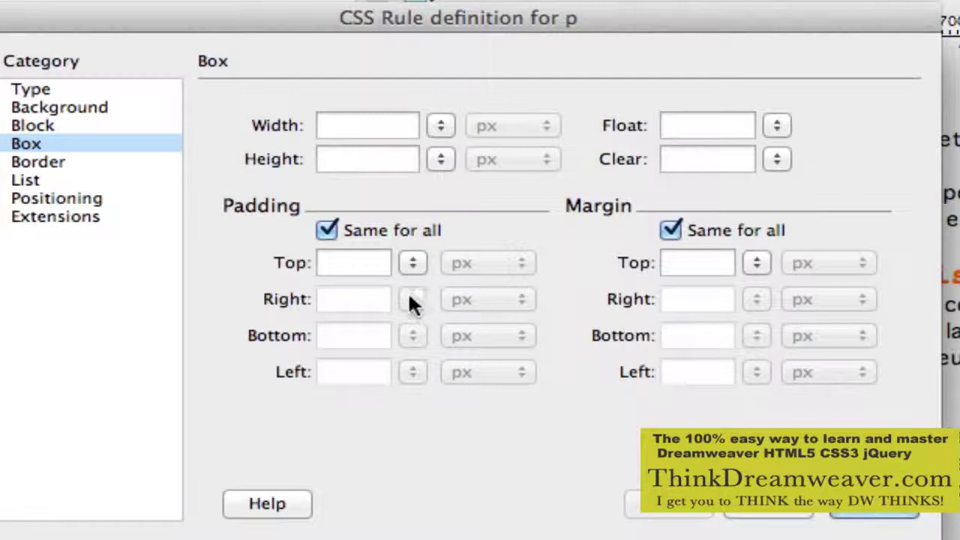
Step: Try a padding of 0 px on all sides of the p rule and clear the value again
left_click(369, 261)
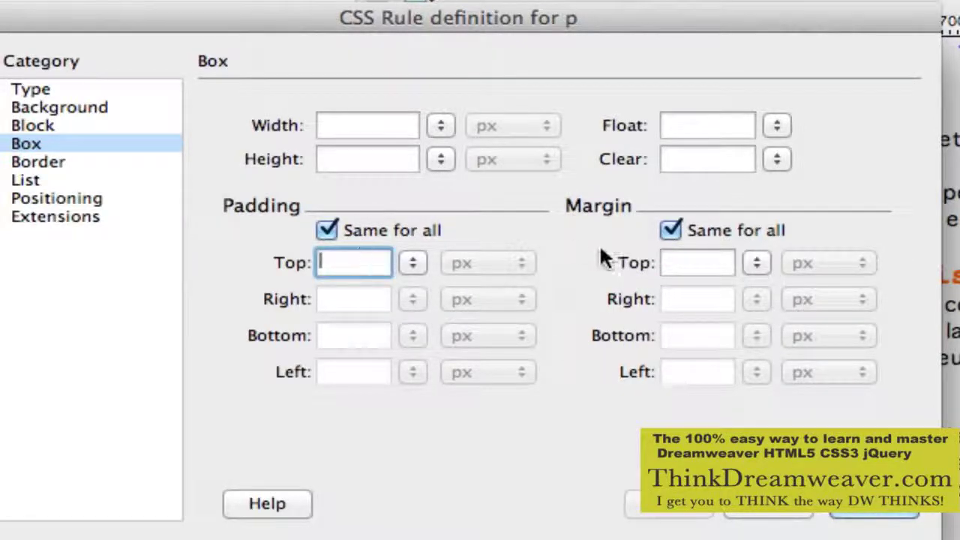
left_click(676, 264)
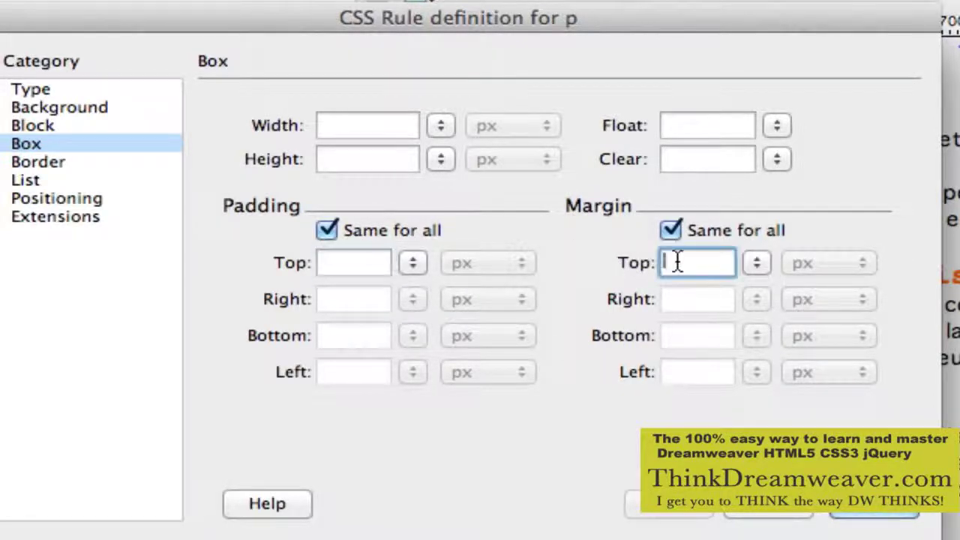
left_click(353, 263)
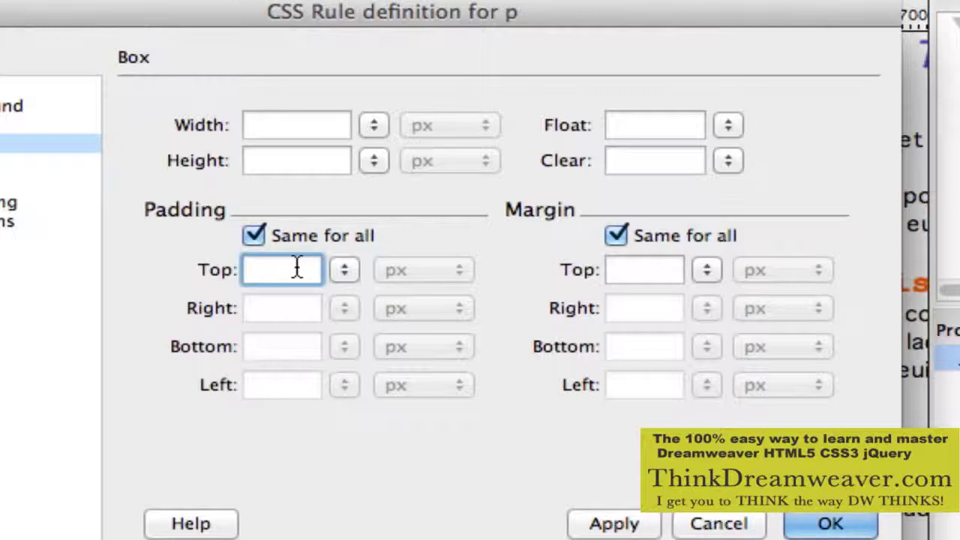
type("0")
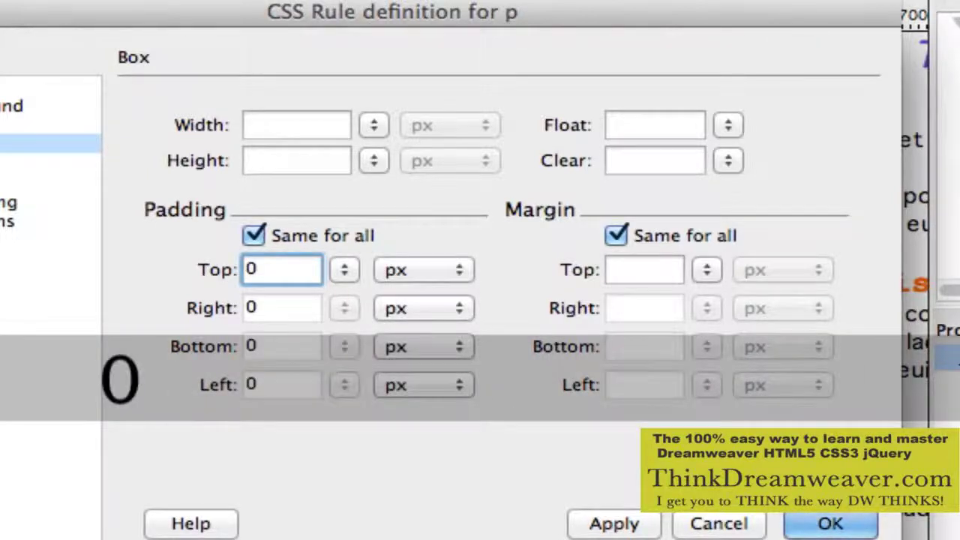
key("BackSpace")
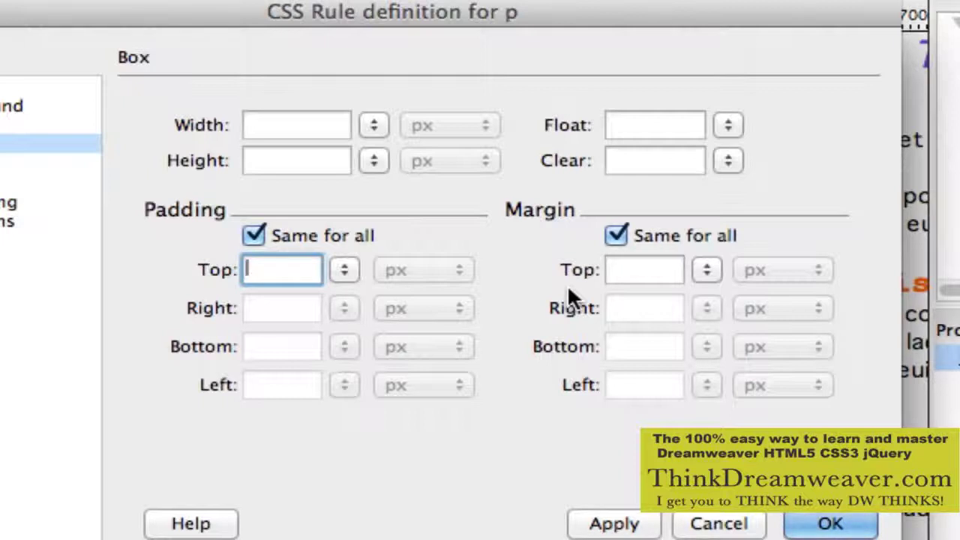
Step: Set only the bottom margin of the p rule to 1.2 em, apply the rule and save the page
left_click(620, 232)
left_click(624, 354)
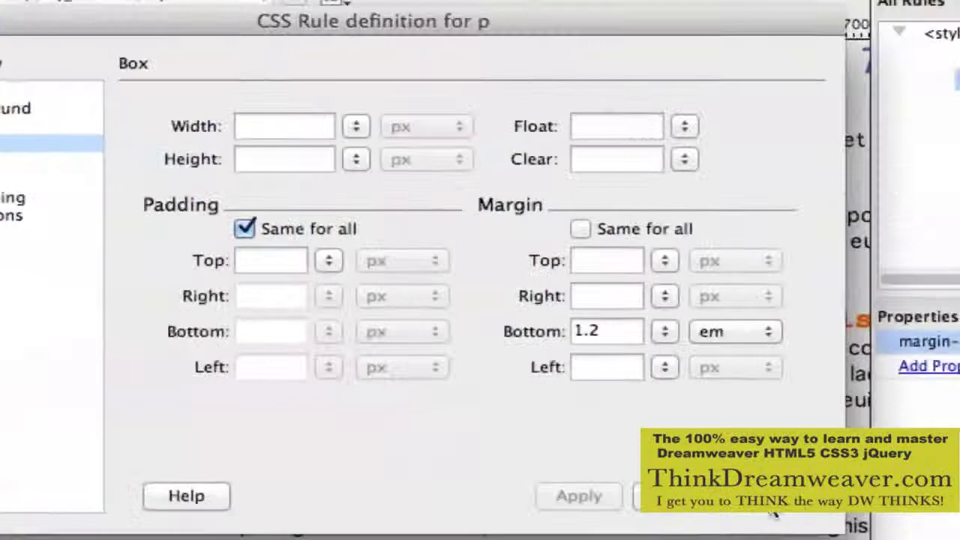
key("Return")
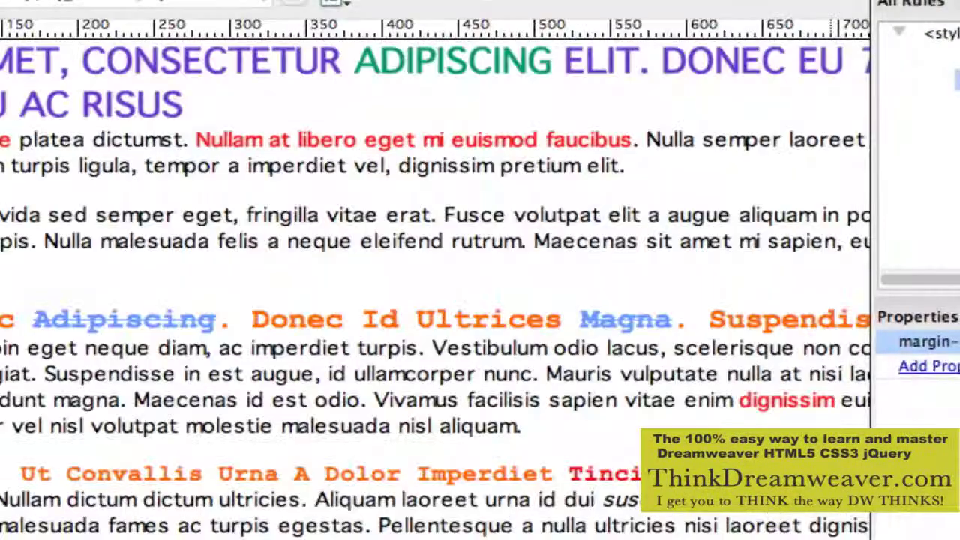
key("super+s")
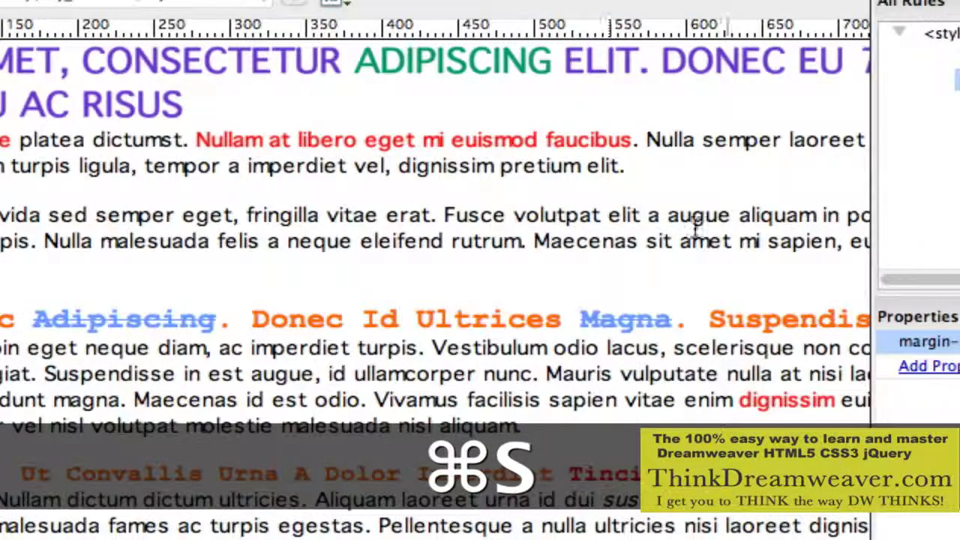
Step: Try adding a new empty paragraph after the first paragraph ending in "pretium elit." and undo it
left_click(635, 166)
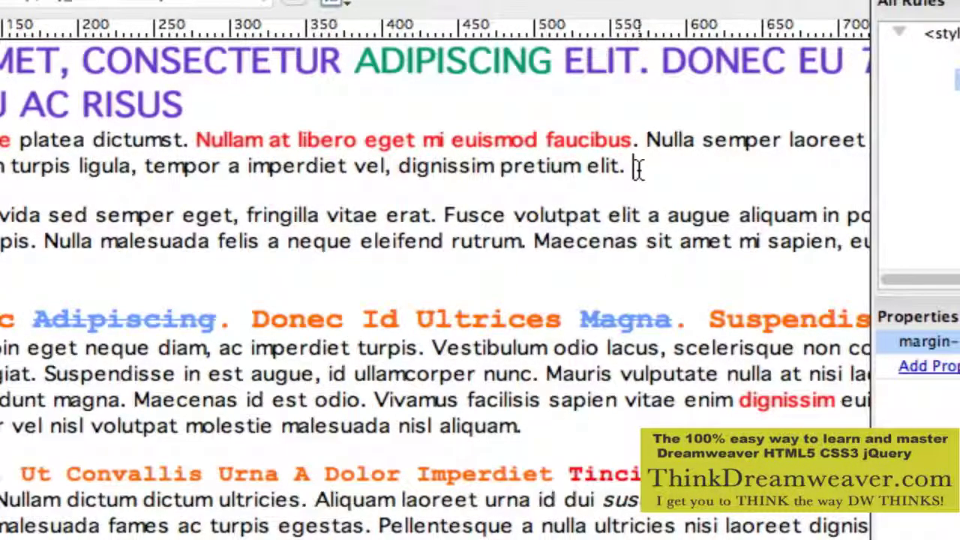
key("Return")
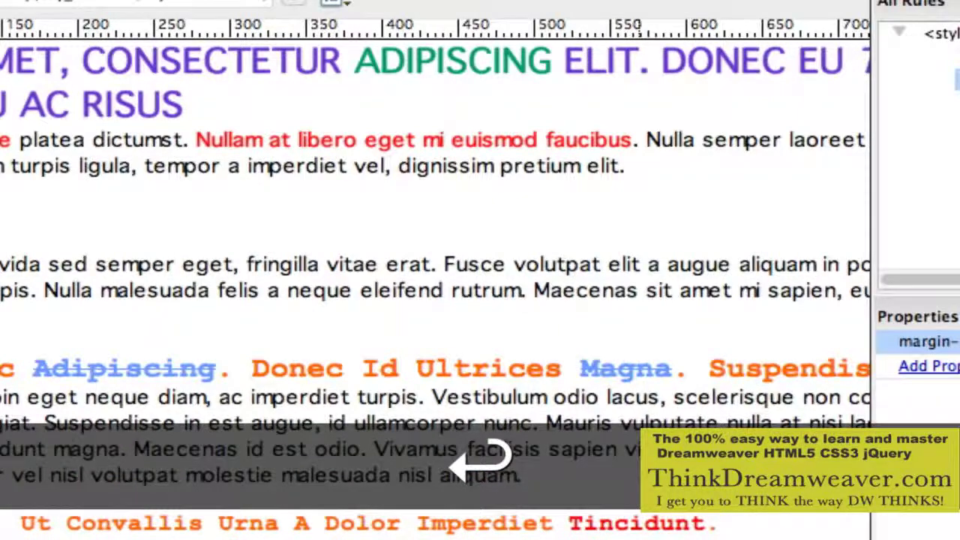
key("super+z")
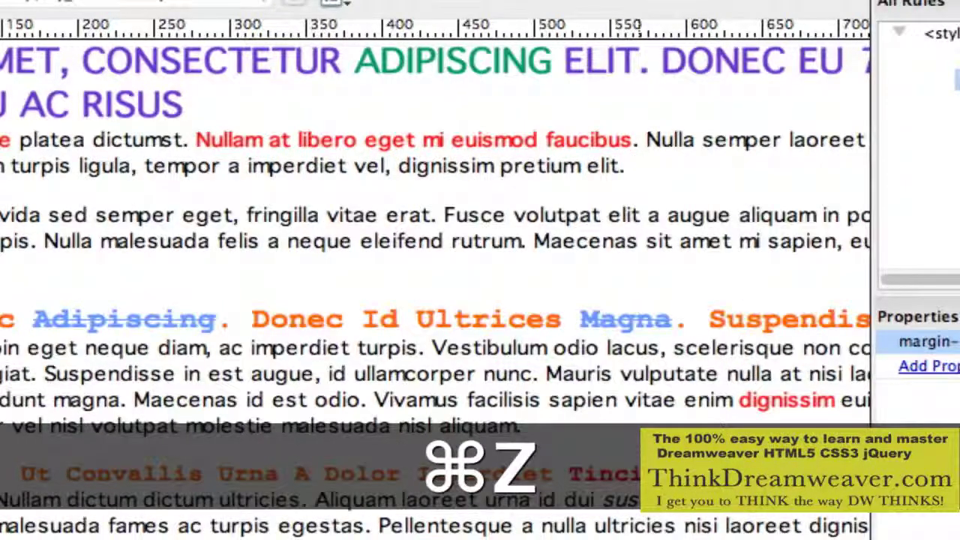
Step: Try inserting line breaks at the end of the first paragraph, undo them and save the page
key("shift+Return")
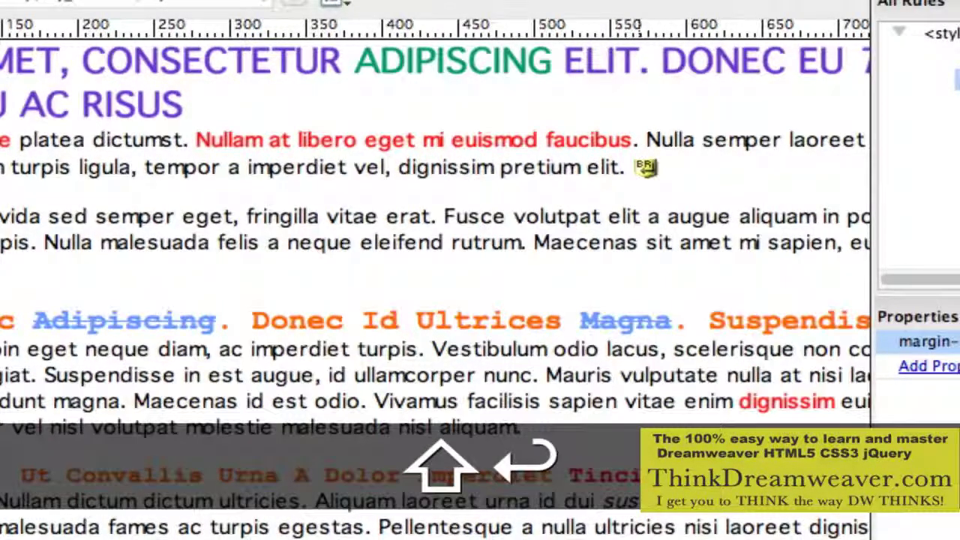
key("shift+Return")
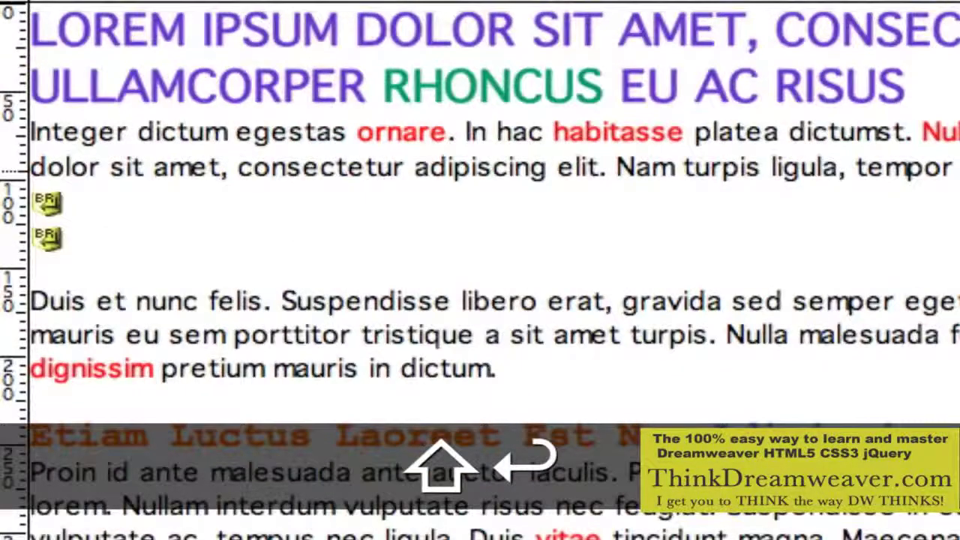
key("super")
key("super+z")
key("super+z")
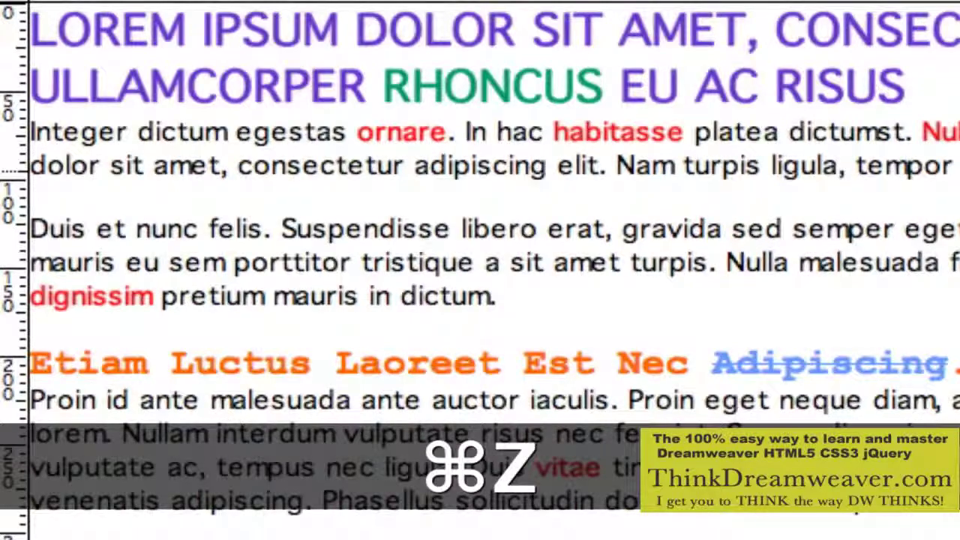
key("super+s")
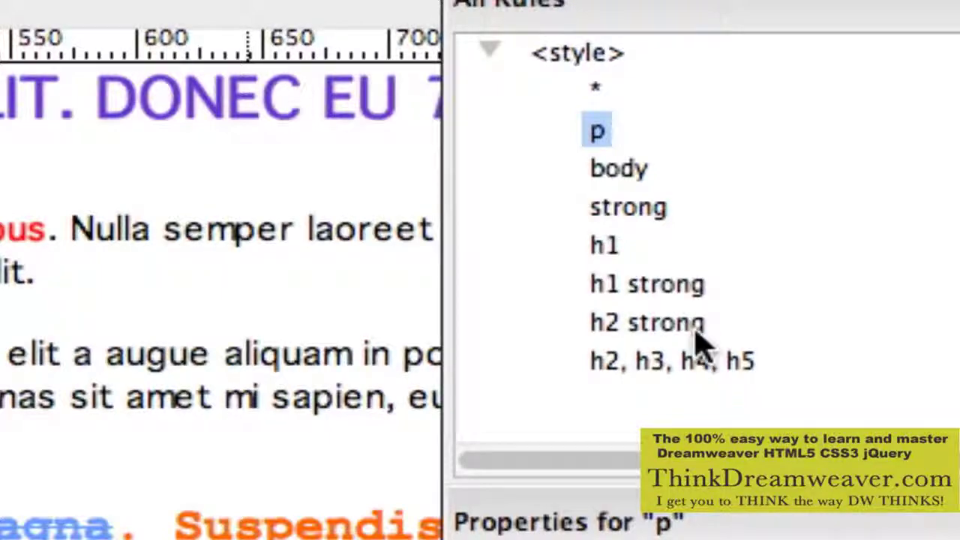
Step: Reopen the p rule's Box settings, review its top, right and left margin fields and close the definition
double_click(600, 133)
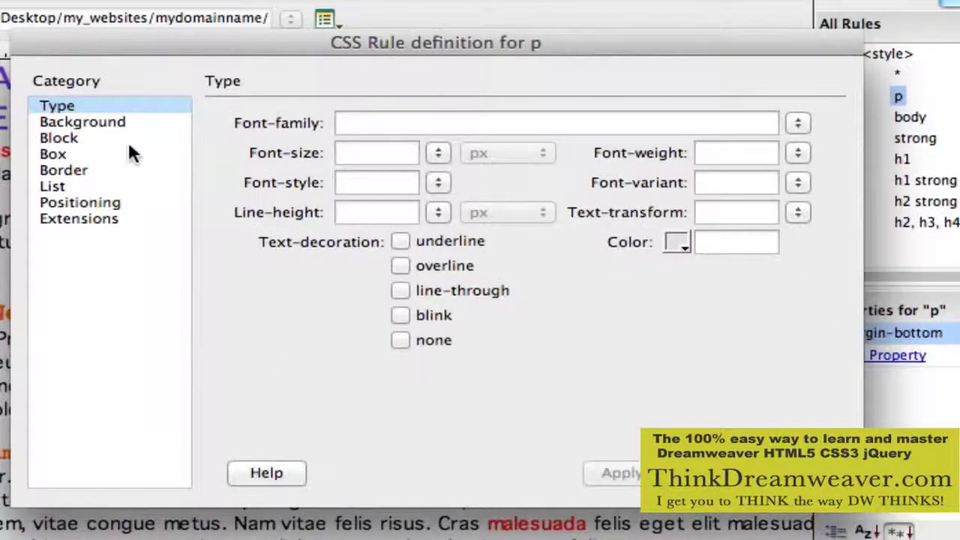
left_click(128, 153)
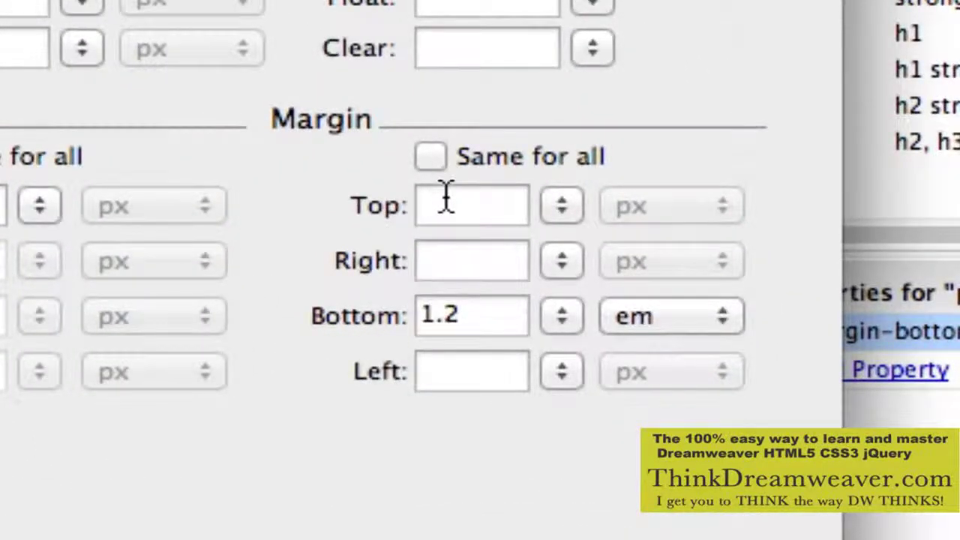
left_click(444, 199)
left_click(446, 259)
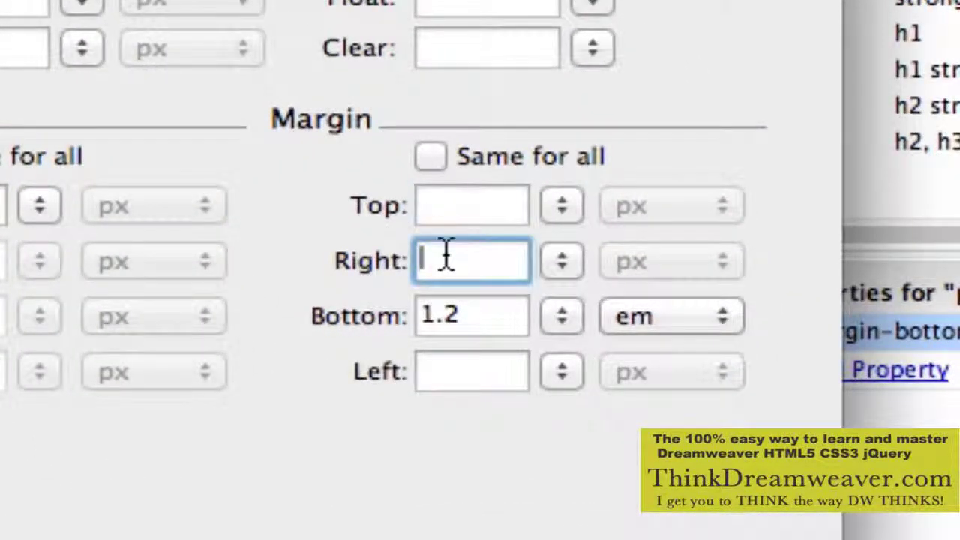
left_click(488, 366)
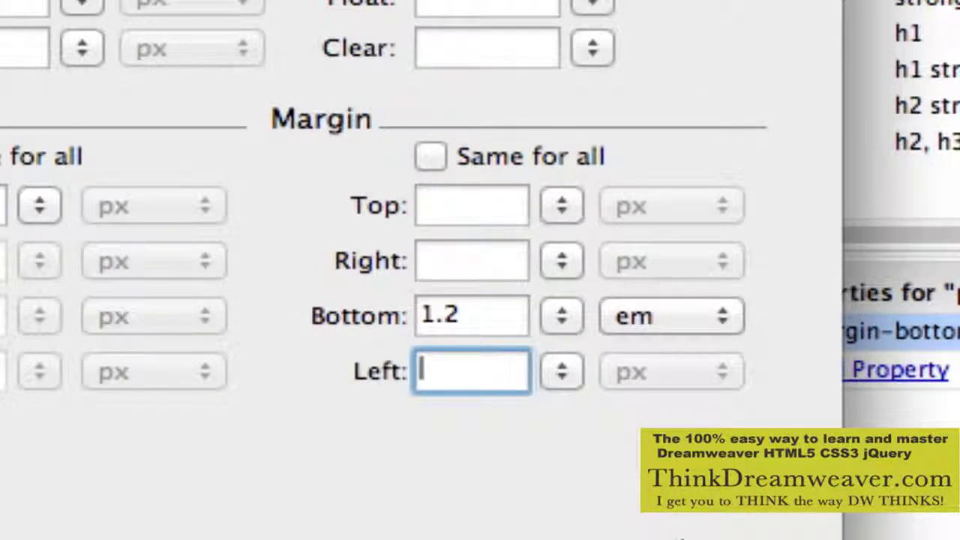
key("Return")
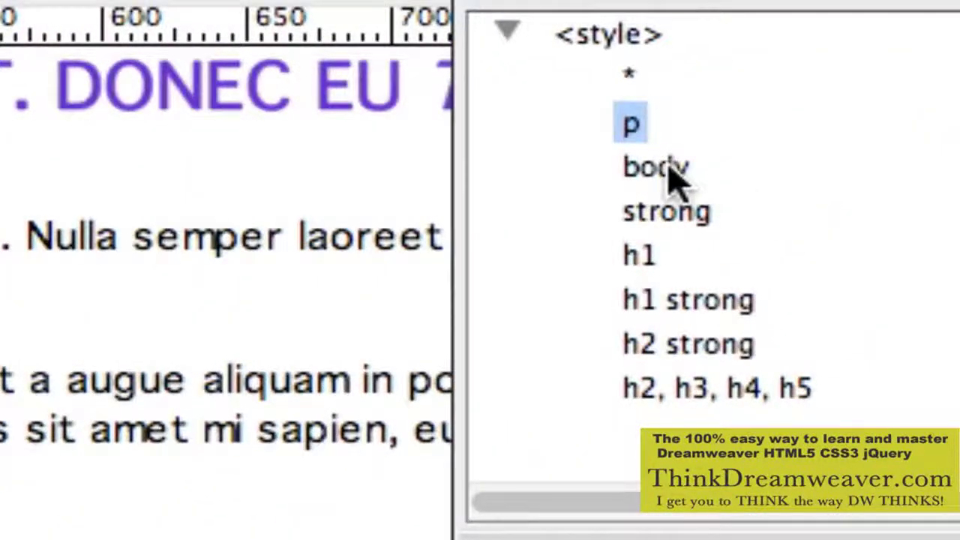
Step: Move the body rule above the p rule in the style list, directly after the * rule, and save the page
left_click_drag(672, 176, 660, 92)
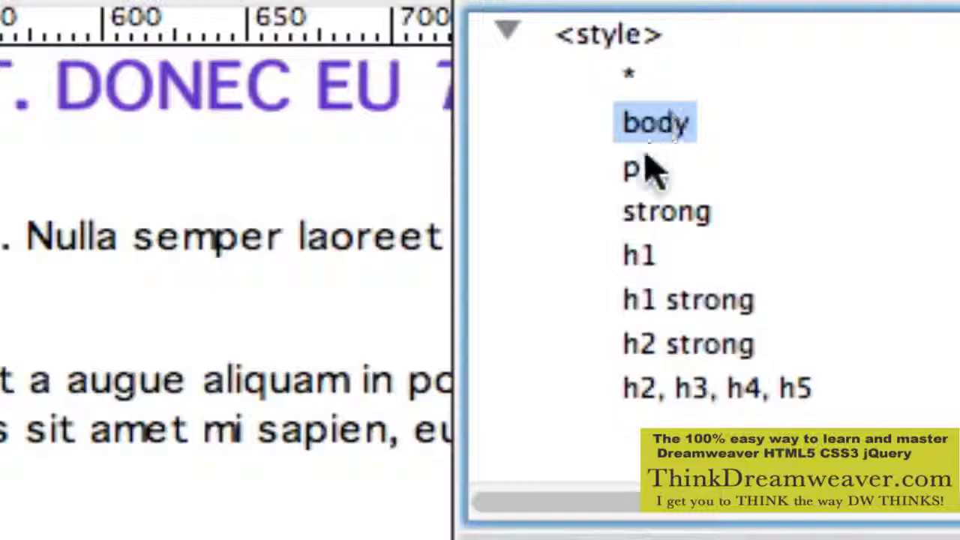
left_click(90, 317)
key("super+s")
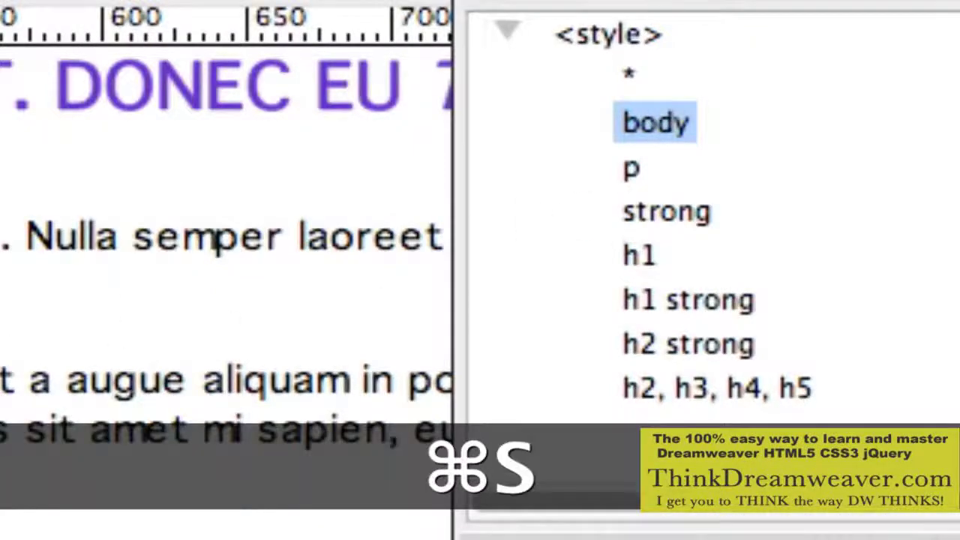